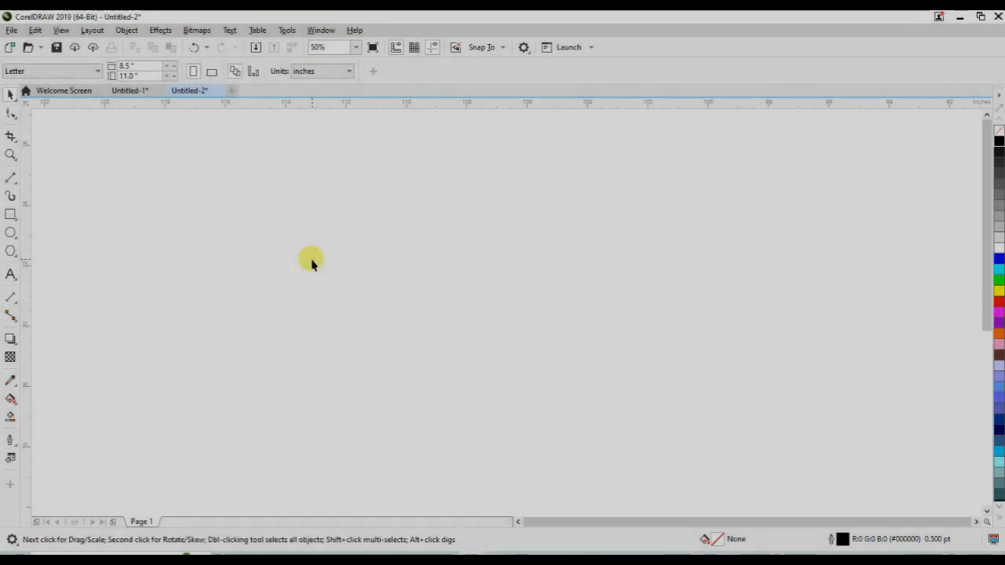
Step: Add the artistic text "T S" on the empty drawing area
{"action": "left_click", "coordinate": [10, 274]}
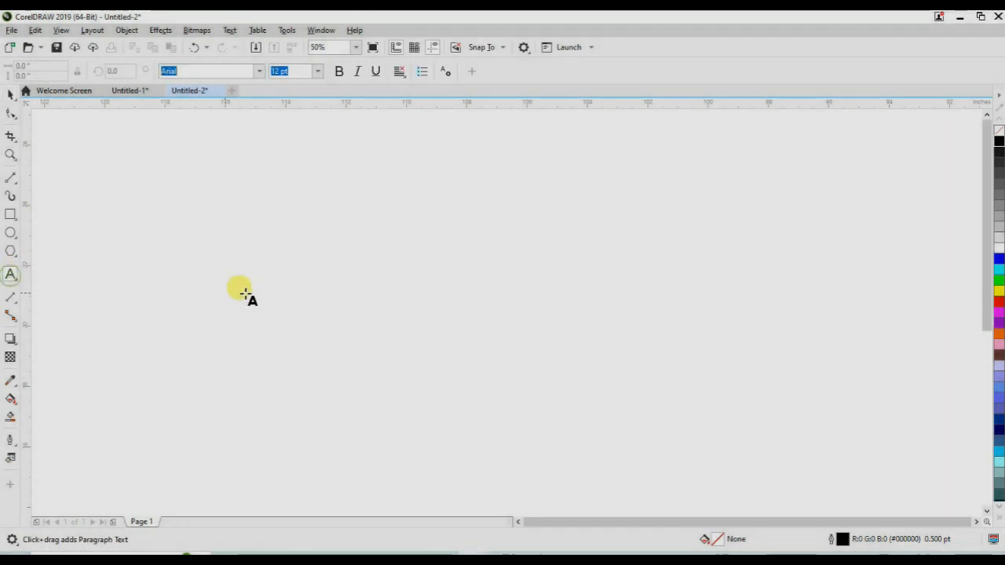
{"action": "left_click", "coordinate": [328, 295]}
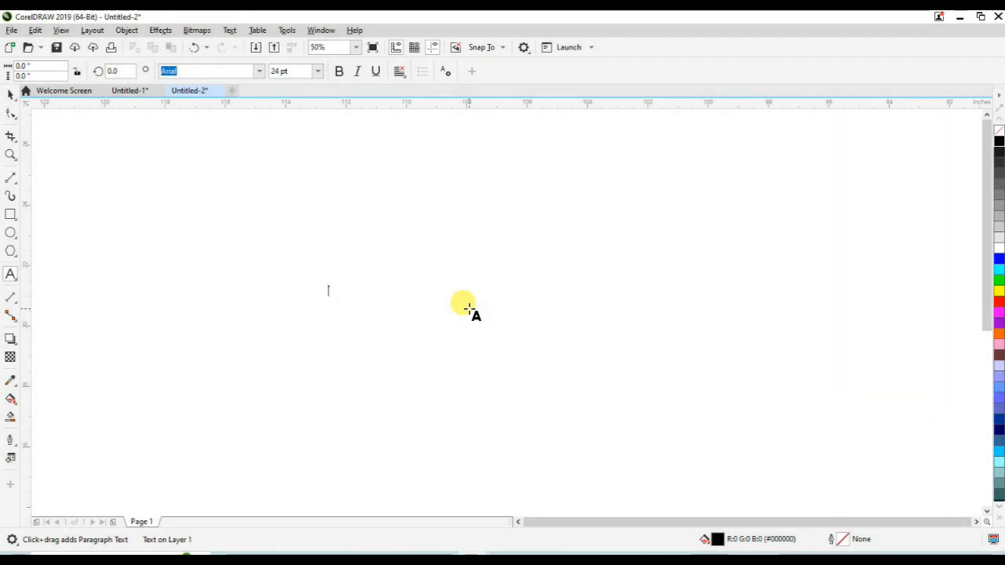
{"action": "type", "text": "T S"}
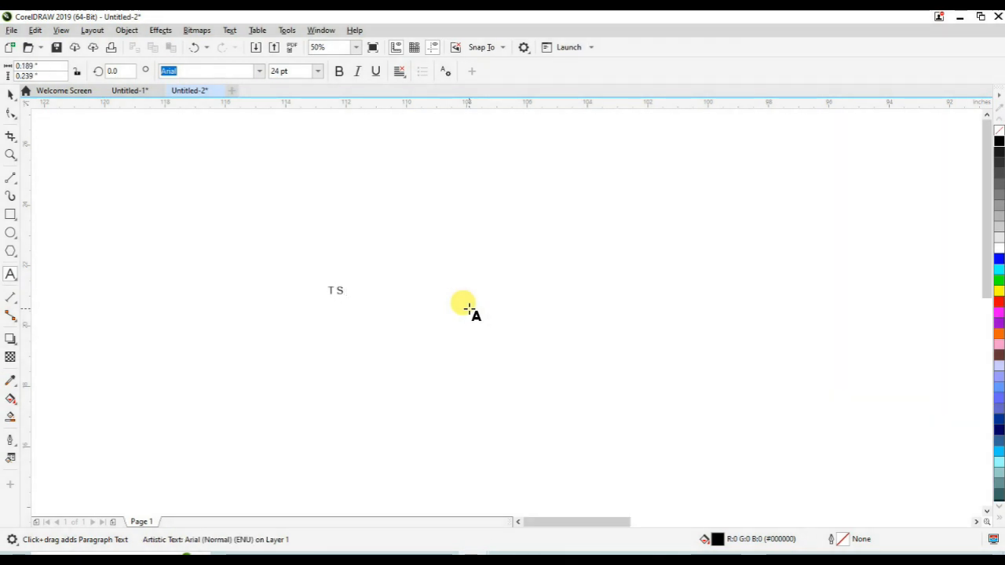
Step: Enlarge the "T S" text and set its font size to 200 pt
{"action": "left_click", "coordinate": [10, 95]}
{"action": "left_click_drag", "start_coordinate": [208, 234], "coordinate": [447, 336]}
{"action": "scroll", "coordinate": [339, 314], "scroll_direction": "up", "scroll_amount": 2}
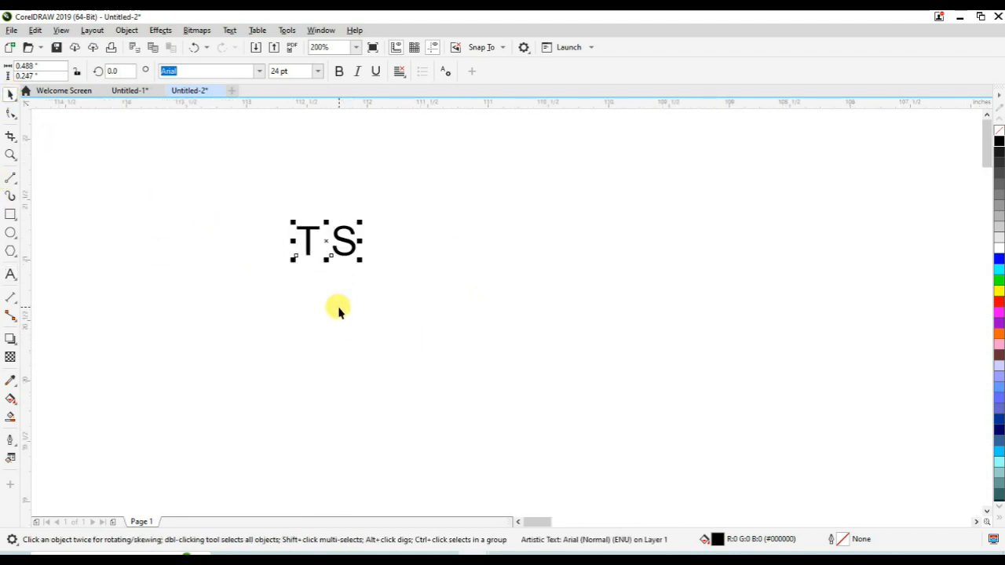
{"action": "left_click_drag", "start_coordinate": [357, 261], "coordinate": [646, 408]}
{"action": "scroll", "coordinate": [538, 269], "scroll_direction": "down", "scroll_amount": 1}
{"action": "scroll", "coordinate": [538, 268], "scroll_direction": "down", "scroll_amount": 3}
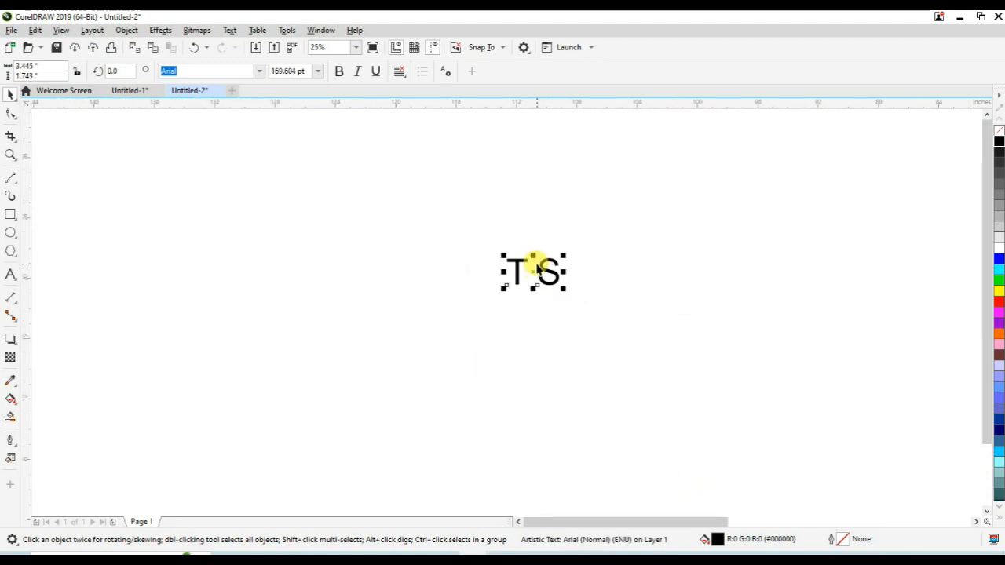
{"action": "left_click", "coordinate": [303, 70]}
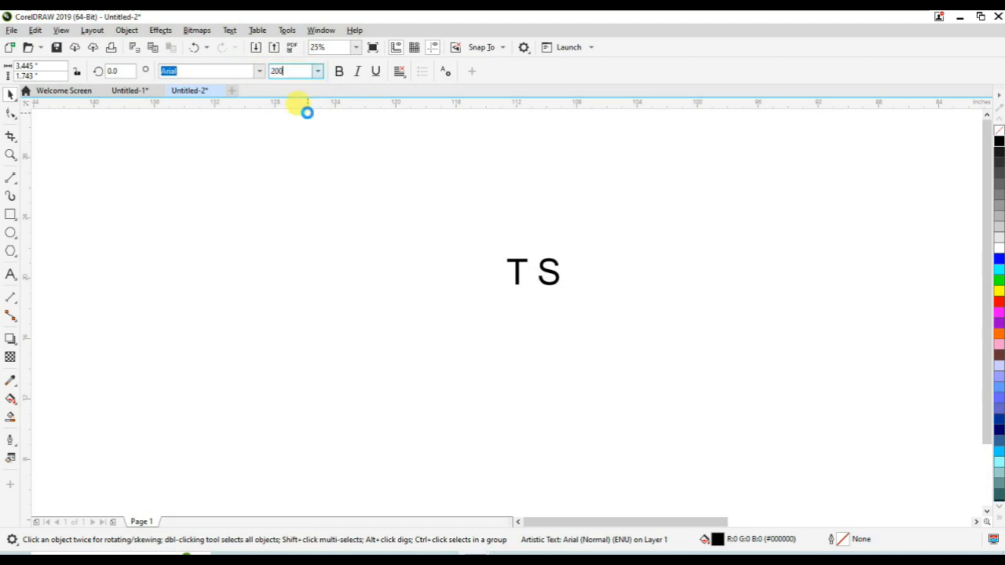
{"action": "key", "text": "Return"}
Step: Scale the "T S" text up to about 2,494 pt in the Rockwell font and move it to a clear area
{"action": "left_click_drag", "start_coordinate": [465, 217], "coordinate": [652, 358]}
{"action": "left_click_drag", "start_coordinate": [572, 289], "coordinate": [781, 433]}
{"action": "scroll", "coordinate": [718, 391], "scroll_direction": "down", "scroll_amount": 1}
{"action": "left_click_drag", "start_coordinate": [890, 523], "coordinate": [904, 525]}
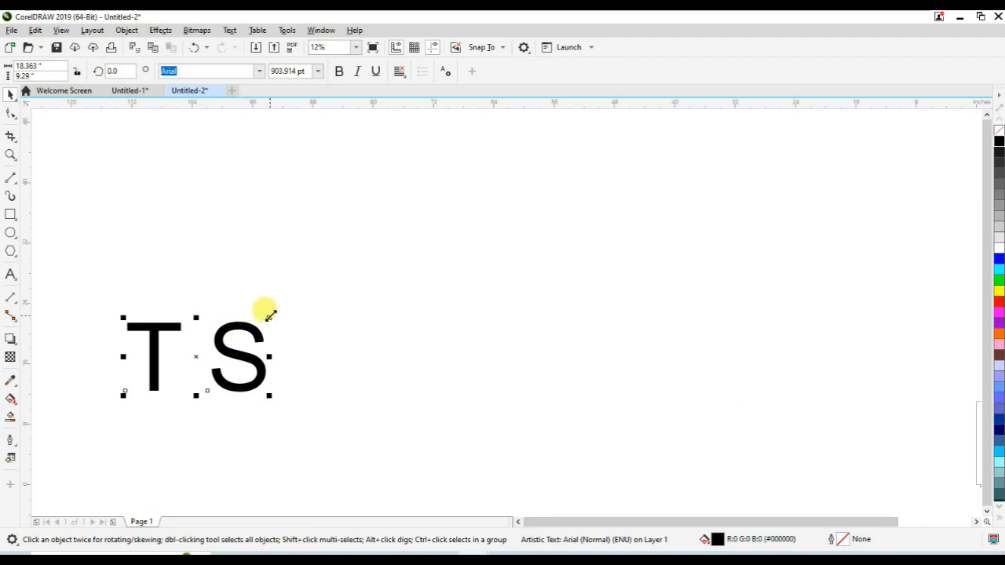
{"action": "left_click_drag", "start_coordinate": [270, 318], "coordinate": [605, 183]}
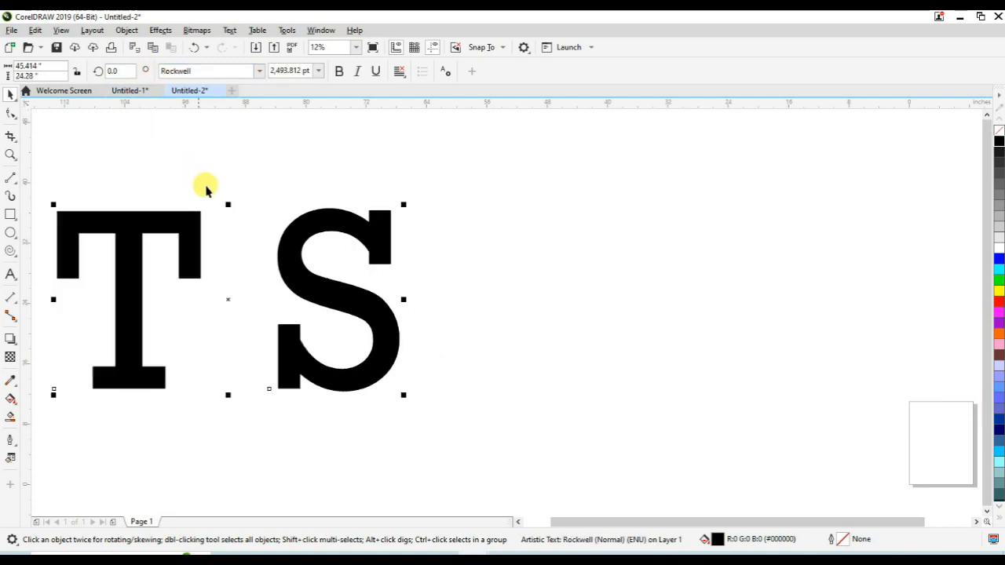
{"action": "left_click_drag", "start_coordinate": [159, 220], "coordinate": [330, 231]}
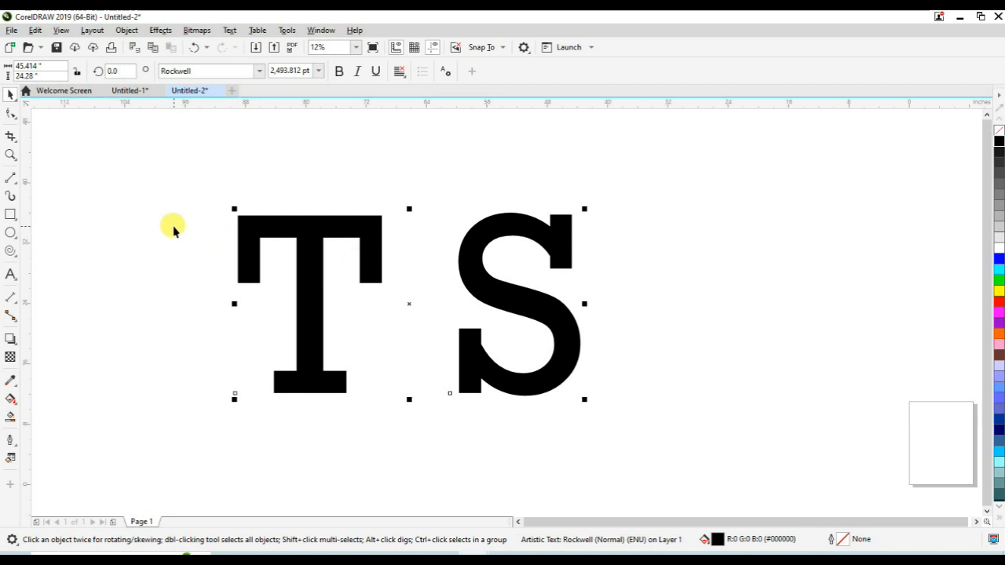
Step: Break the text apart into separate letters and enlarge the T to about 3,000 pt, shifting it up beside the S
{"action": "key", "text": "ctrl+k"}
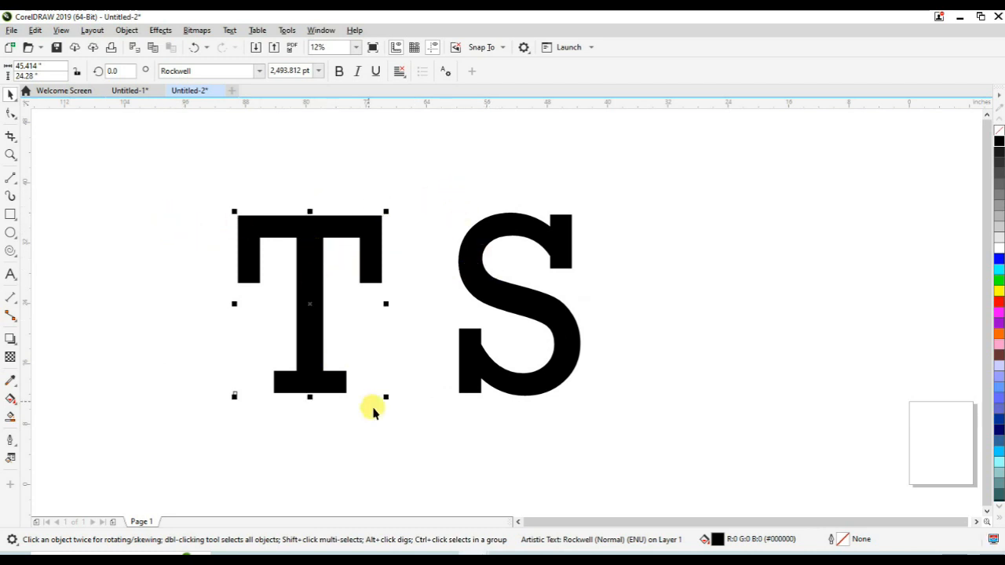
{"action": "left_click_drag", "start_coordinate": [383, 394], "coordinate": [532, 399]}
{"action": "left_click_drag", "start_coordinate": [266, 294], "coordinate": [352, 202]}
{"action": "key", "text": "Escape"}
Step: Shrink the S to about 1,941 pt and centre it horizontally on the T
{"action": "left_click", "coordinate": [509, 301]}
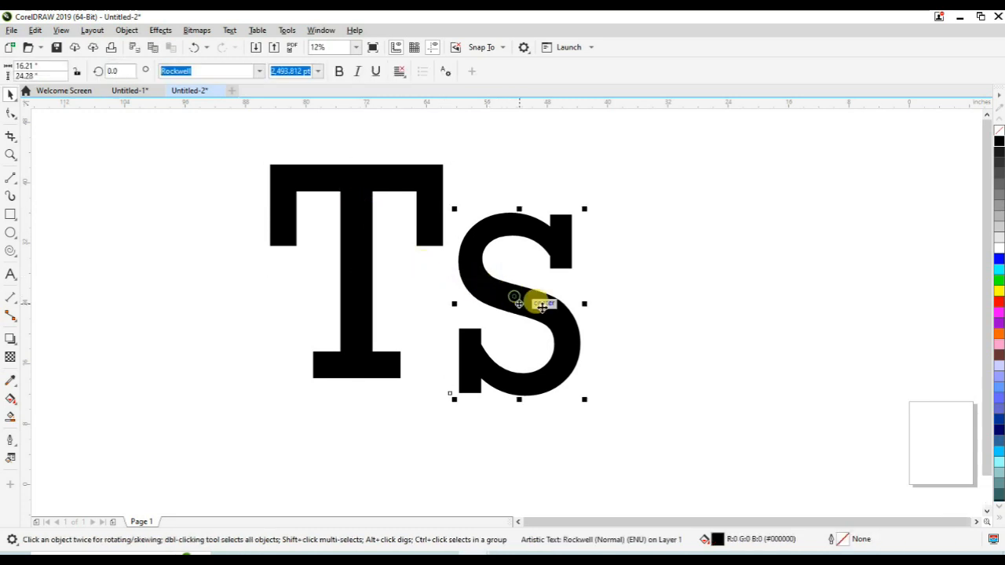
{"action": "mouse_move", "coordinate": [576, 390]}
{"action": "left_mouse_down"}
{"action": "mouse_move", "coordinate": [560, 370]}
{"action": "mouse_move", "coordinate": [570, 385]}
{"action": "left_mouse_up"}
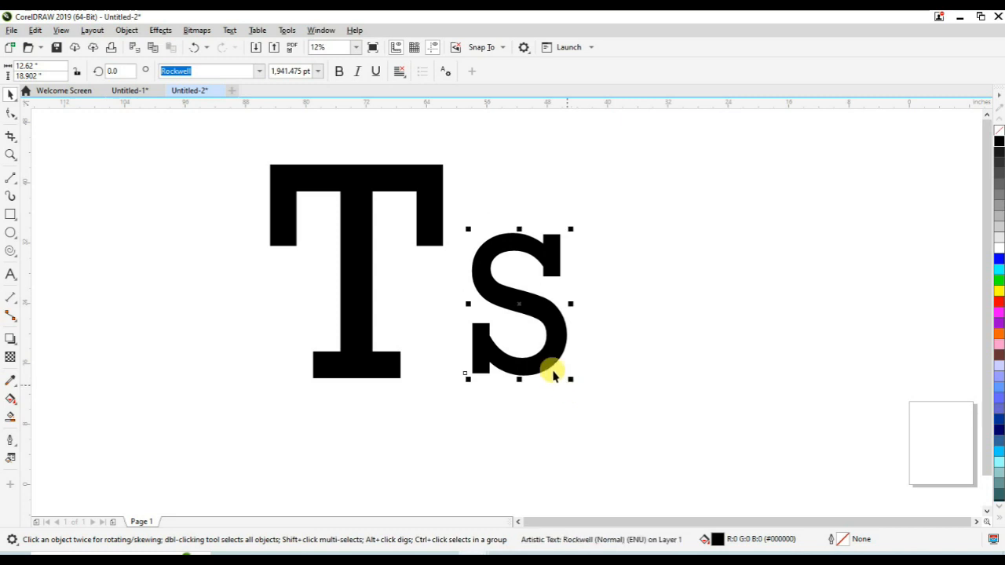
{"action": "left_click", "coordinate": [350, 204], "text": "shift"}
{"action": "key", "text": "c"}
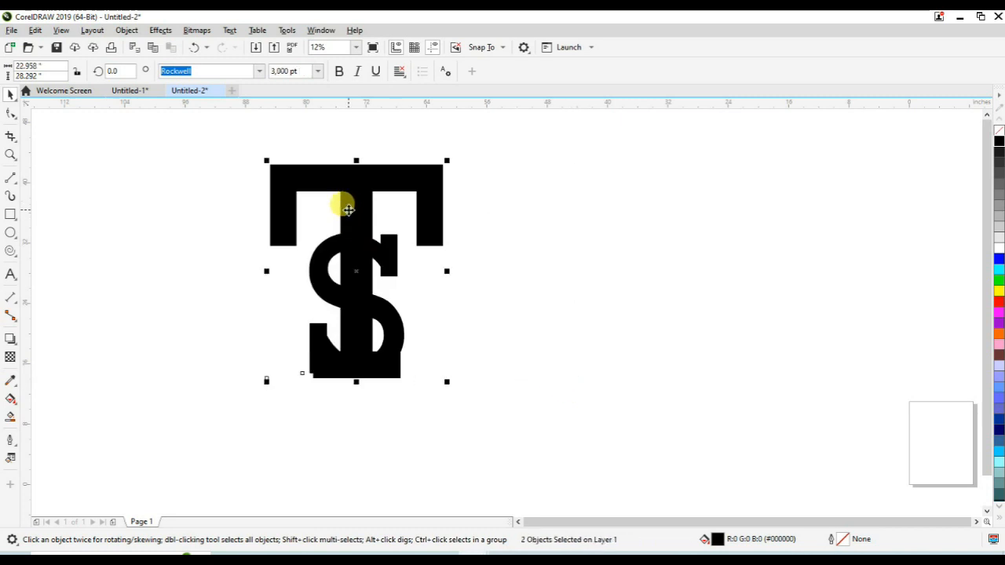
Step: Reposition the letters so the S sits on the T's stem between the top bar and the base
{"action": "left_click_drag", "start_coordinate": [387, 305], "coordinate": [404, 287]}
{"action": "left_click", "coordinate": [404, 314]}
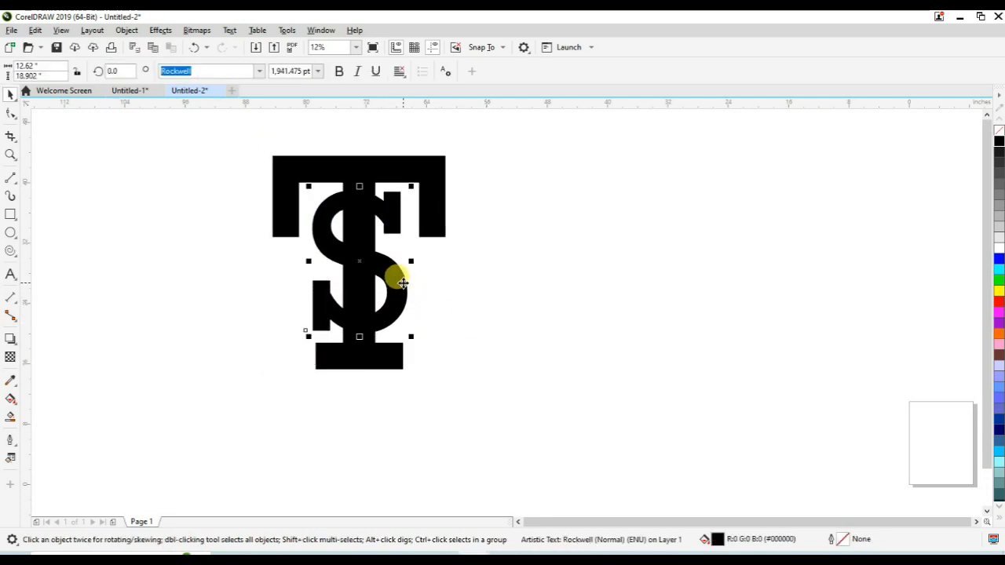
{"action": "scroll", "coordinate": [395, 252], "scroll_direction": "up", "scroll_amount": 1}
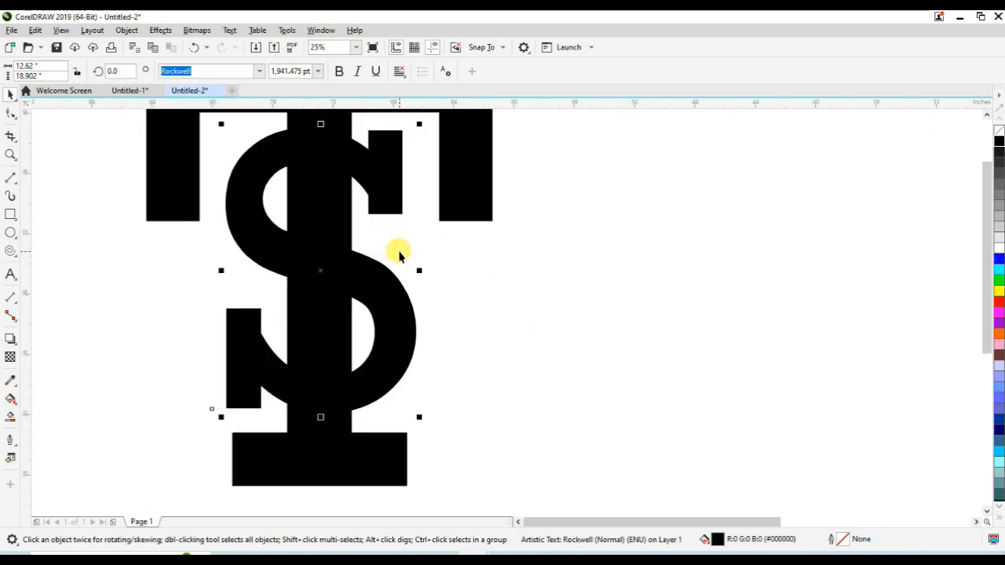
{"action": "scroll", "coordinate": [398, 252], "scroll_direction": "down", "scroll_amount": 1}
Step: Group the overlapping T and S into one object
{"action": "left_click_drag", "start_coordinate": [219, 134], "coordinate": [574, 403]}
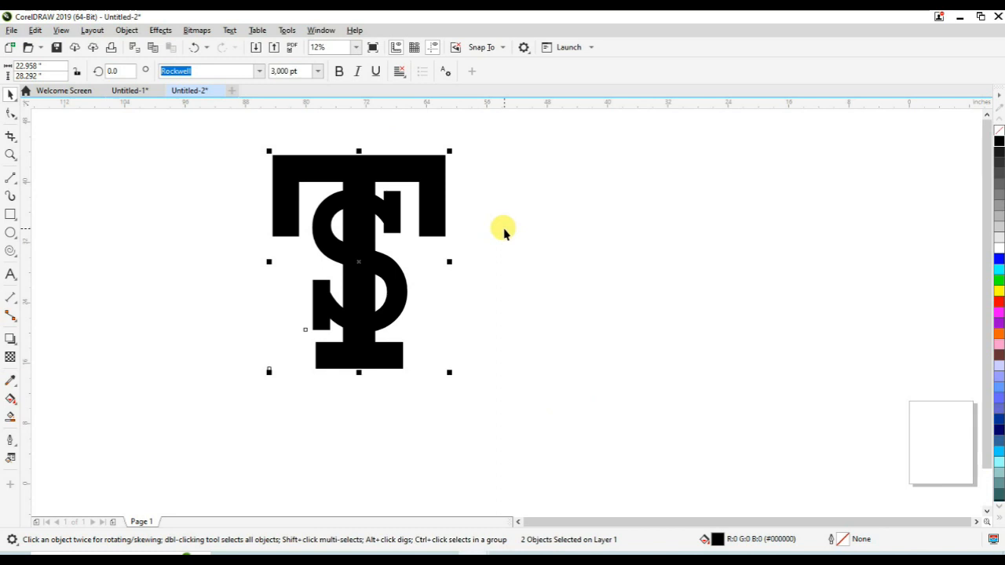
{"action": "key", "text": "ctrl+g"}
{"action": "left_click", "coordinate": [637, 260]}
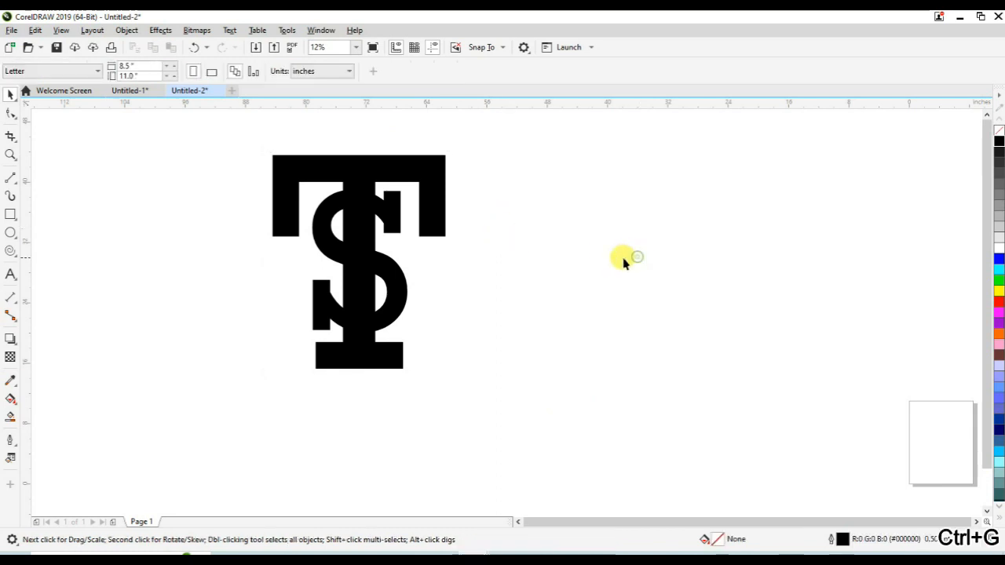
Step: Remove the fill from the grouped letters and give them a black hairline outline
{"action": "left_click", "coordinate": [383, 204]}
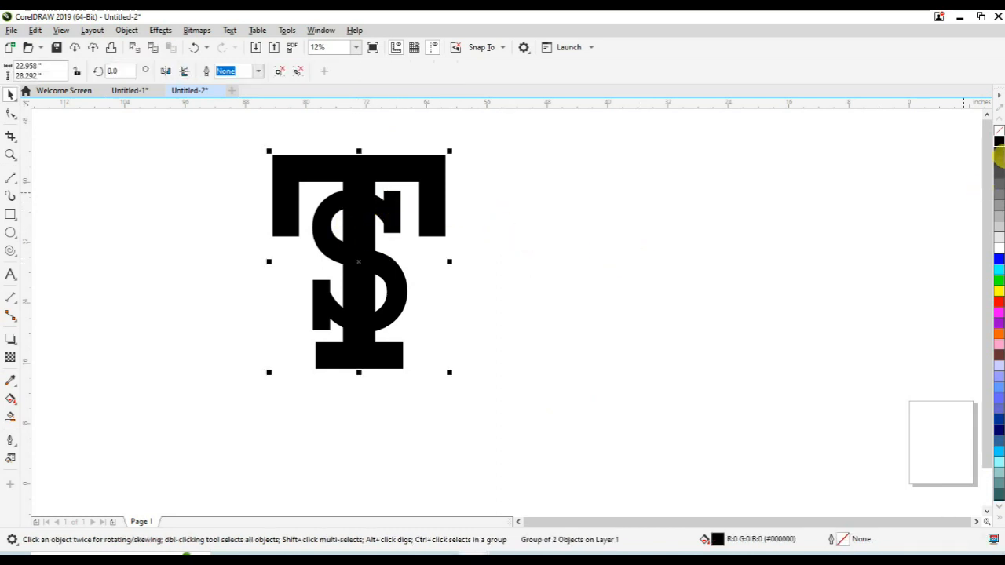
{"action": "left_click", "coordinate": [998, 131]}
{"action": "right_click", "coordinate": [998, 141]}
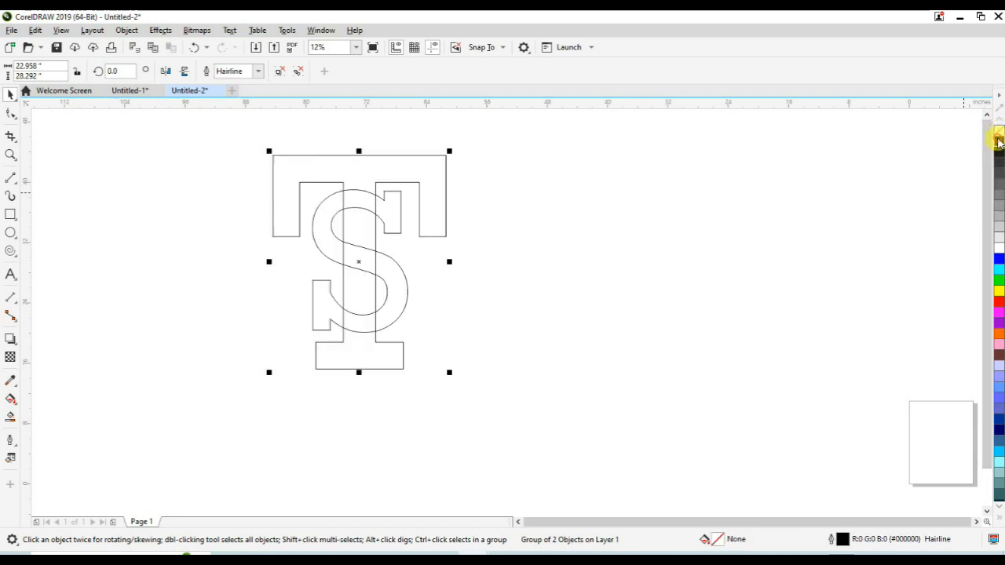
{"action": "left_click", "coordinate": [557, 295]}
{"action": "left_click_drag", "start_coordinate": [230, 150], "coordinate": [519, 451]}
{"action": "left_click", "coordinate": [653, 319]}
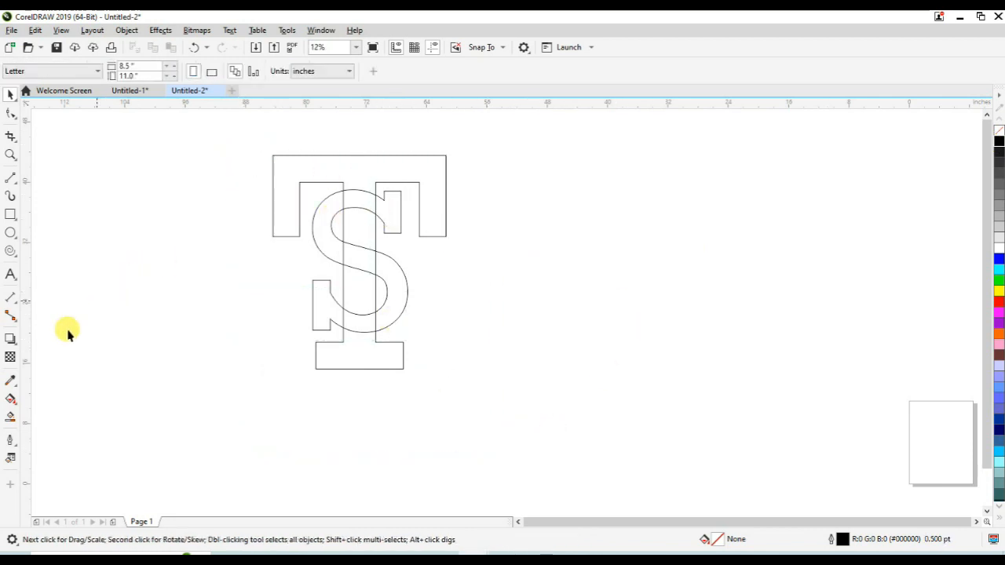
Step: Smart-fill the T's top bar, the stem sections in and between the S strokes, and the base with blue-gray
{"action": "left_click", "coordinate": [10, 418]}
{"action": "left_click", "coordinate": [278, 166]}
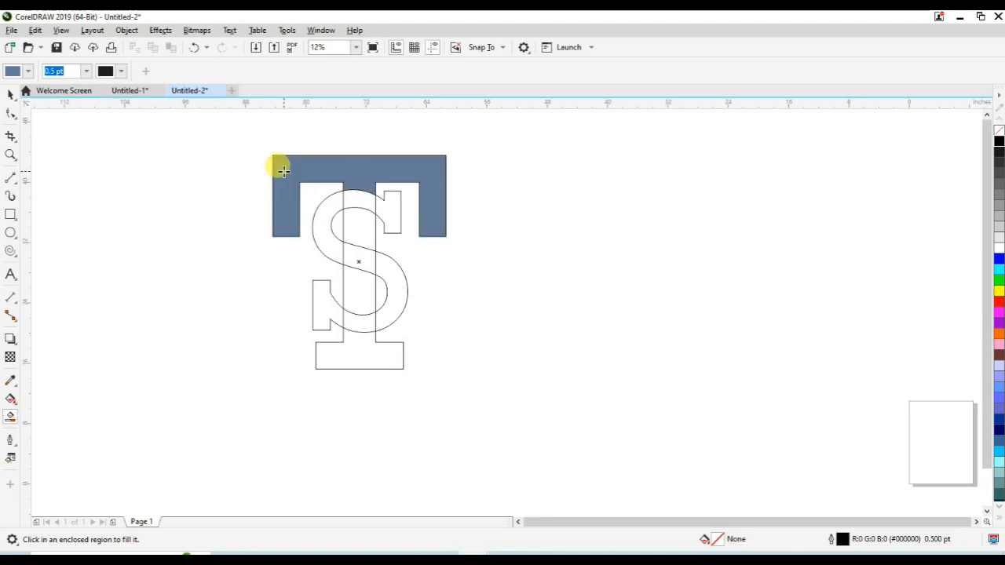
{"action": "left_click", "coordinate": [365, 202]}
{"action": "left_click", "coordinate": [356, 237]}
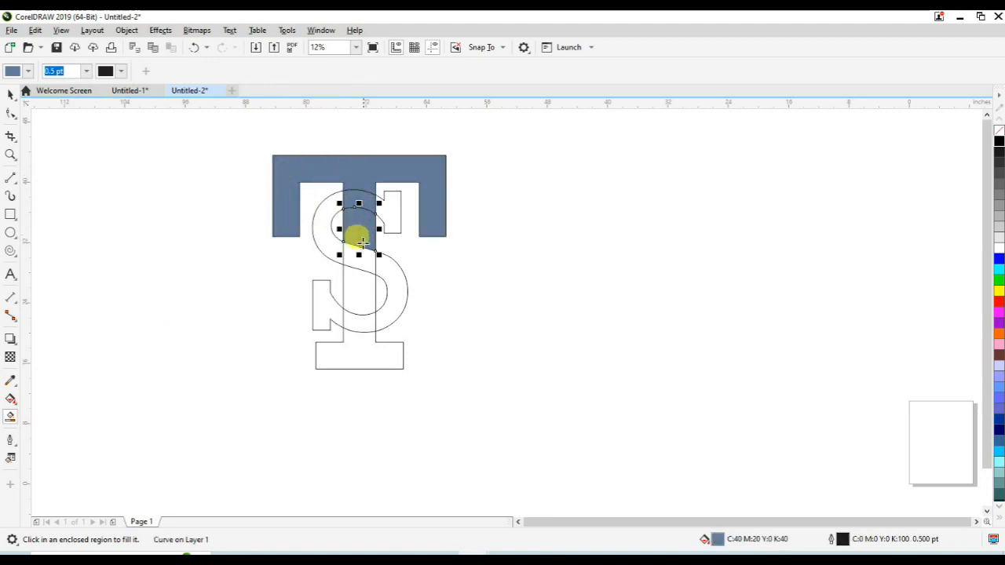
{"action": "left_click", "coordinate": [359, 292]}
{"action": "left_click", "coordinate": [363, 330]}
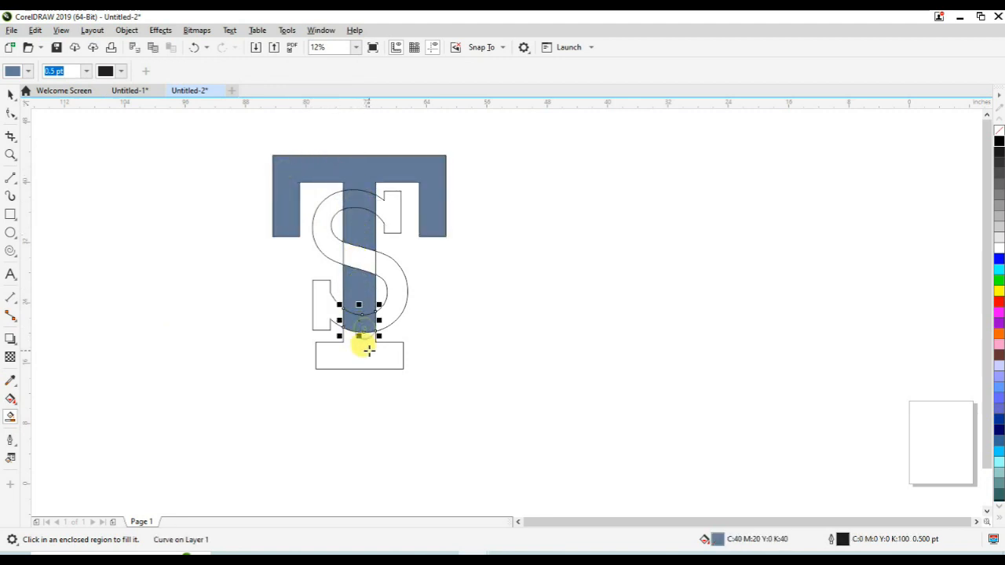
{"action": "left_click", "coordinate": [364, 350]}
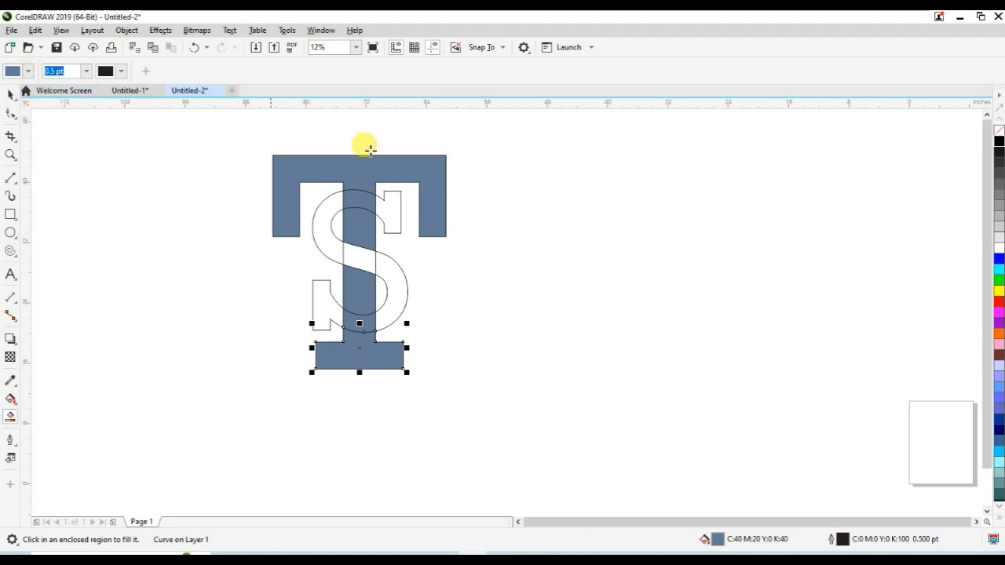
Step: Smart-fill the remaining regions of the S with blue-gray, including its central crossing over the T's stem
{"action": "left_click", "coordinate": [389, 208]}
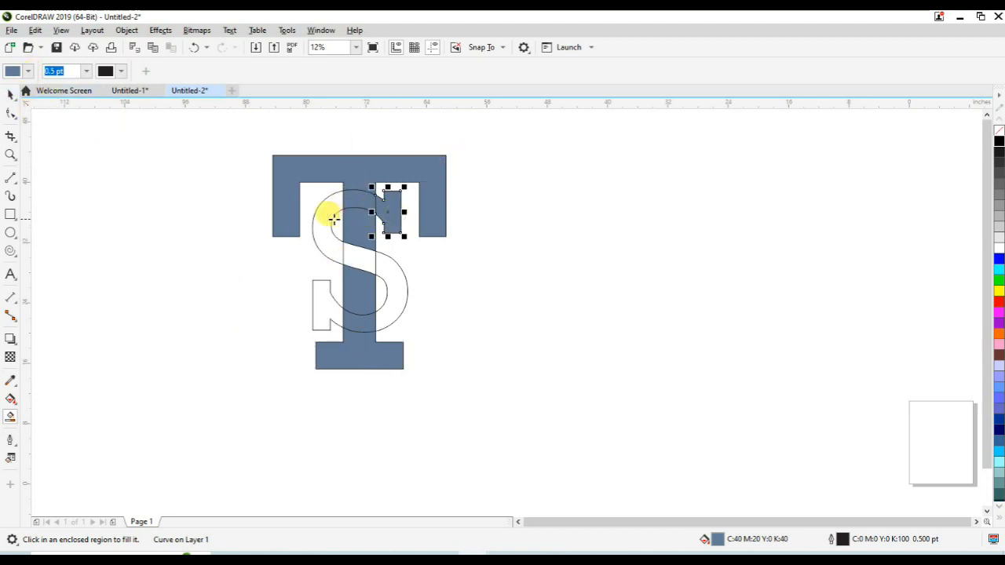
{"action": "left_click", "coordinate": [335, 219]}
{"action": "left_click", "coordinate": [365, 261]}
{"action": "left_click", "coordinate": [396, 287]}
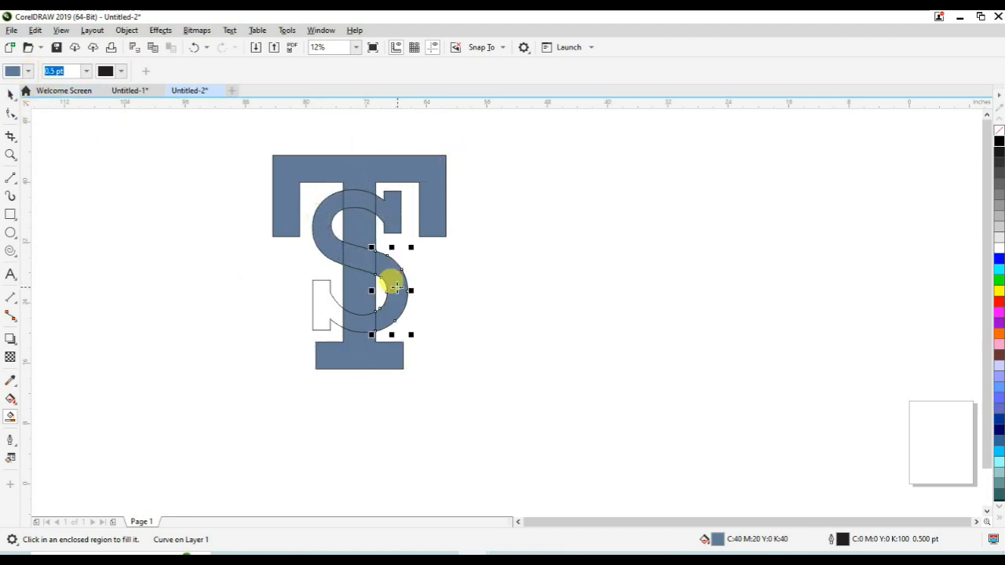
{"action": "left_click", "coordinate": [317, 311]}
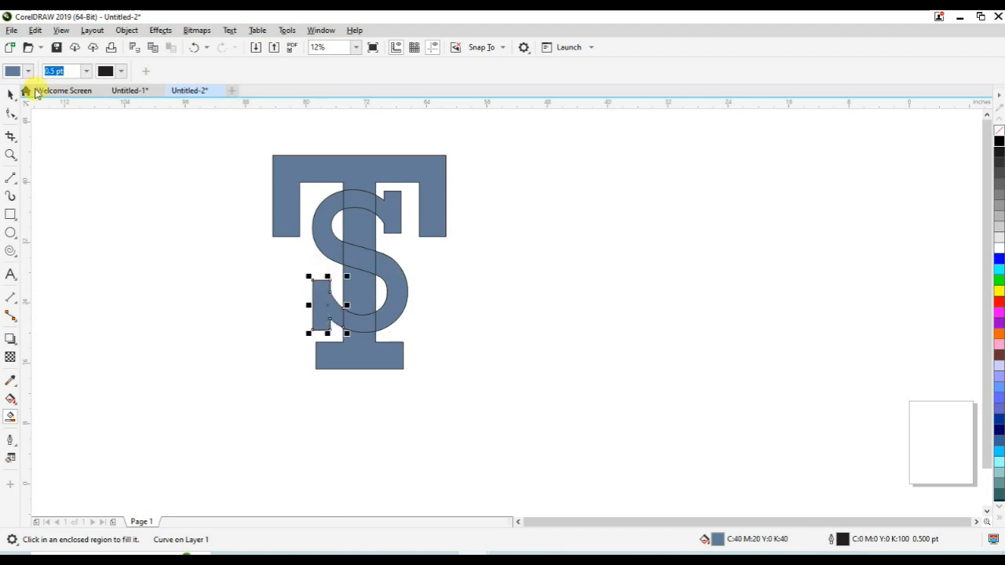
Step: Select all the monogram pieces and examine the filled regions where the letters overlap
{"action": "left_click", "coordinate": [8, 95]}
{"action": "left_click_drag", "start_coordinate": [217, 114], "coordinate": [573, 464]}
{"action": "left_click", "coordinate": [510, 261]}
{"action": "left_click_drag", "start_coordinate": [220, 132], "coordinate": [477, 341]}
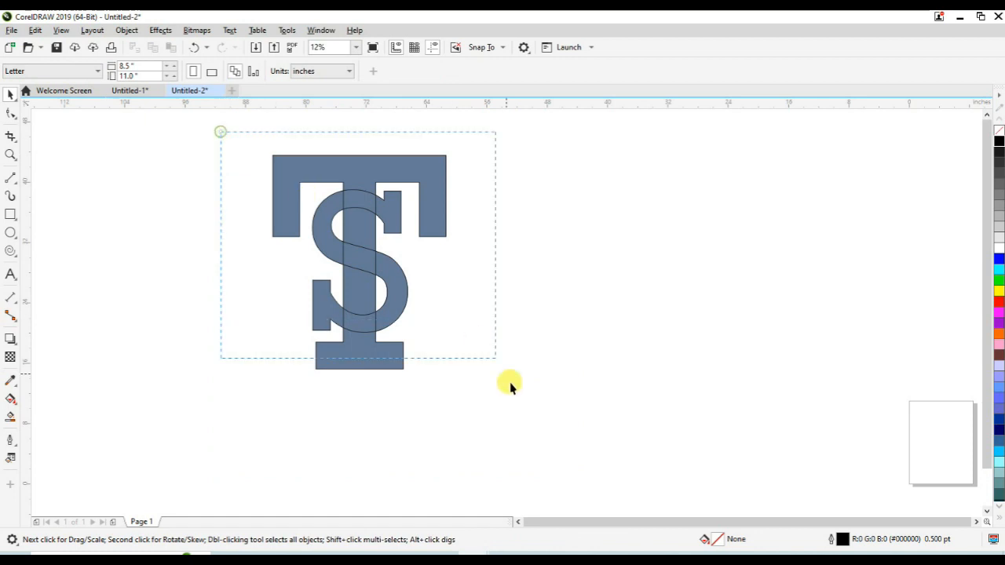
{"action": "left_click_drag", "start_coordinate": [559, 440], "coordinate": [560, 436]}
{"action": "scroll", "coordinate": [410, 230], "scroll_direction": "up", "scroll_amount": 1}
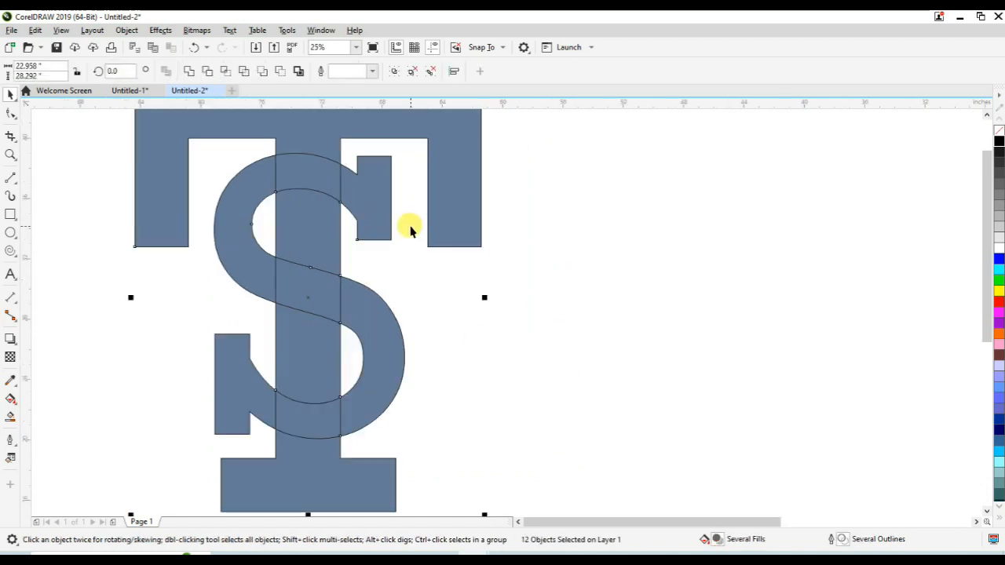
{"action": "scroll", "coordinate": [409, 230], "scroll_direction": "down", "scroll_amount": 1}
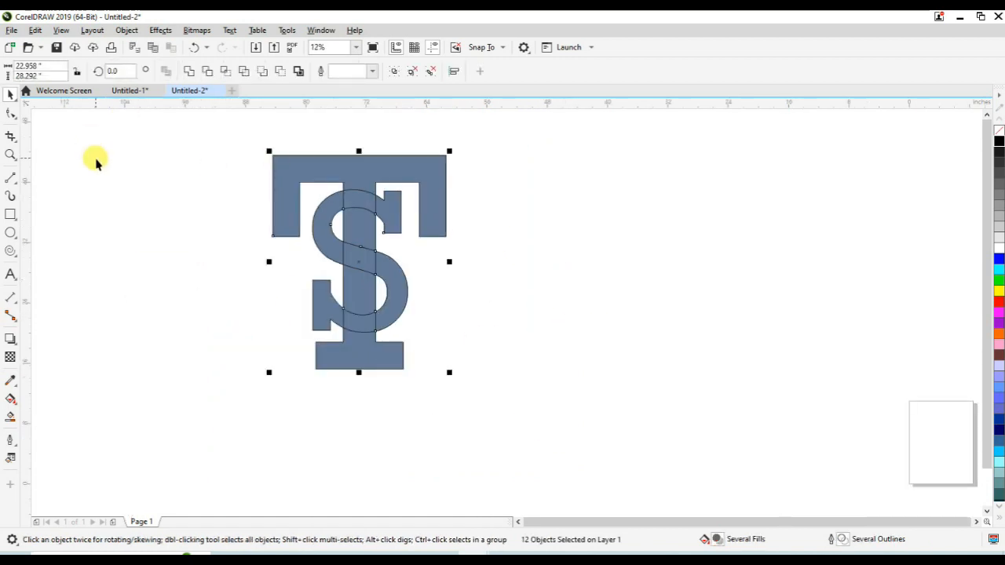
{"action": "left_click", "coordinate": [301, 168]}
{"action": "left_click", "coordinate": [571, 179]}
Step: Color the T's top bar, the stem sections inside both S curves, and the base pure red (#FF0000)
{"action": "left_click", "coordinate": [425, 169]}
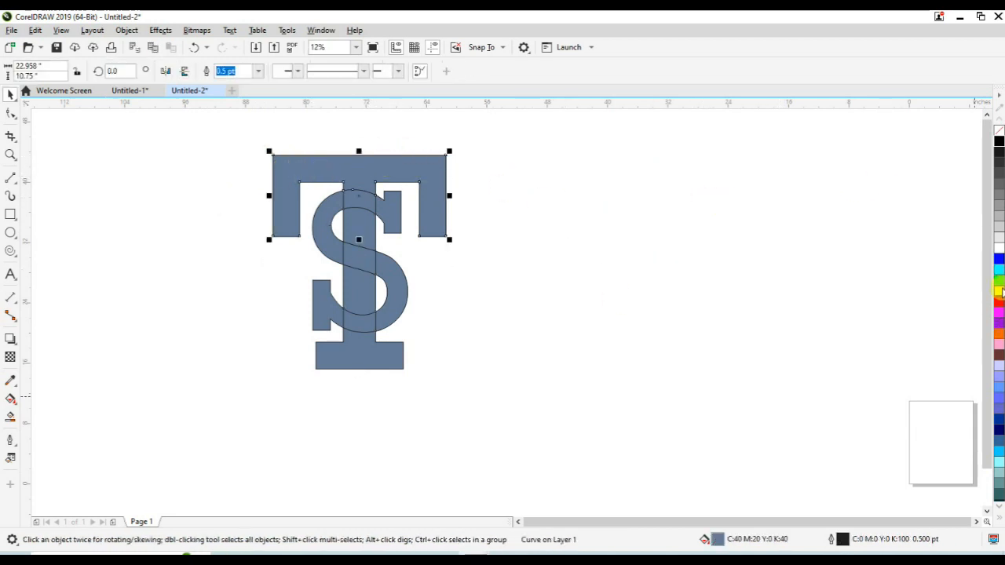
{"action": "left_click_drag", "start_coordinate": [1001, 304], "coordinate": [395, 157]}
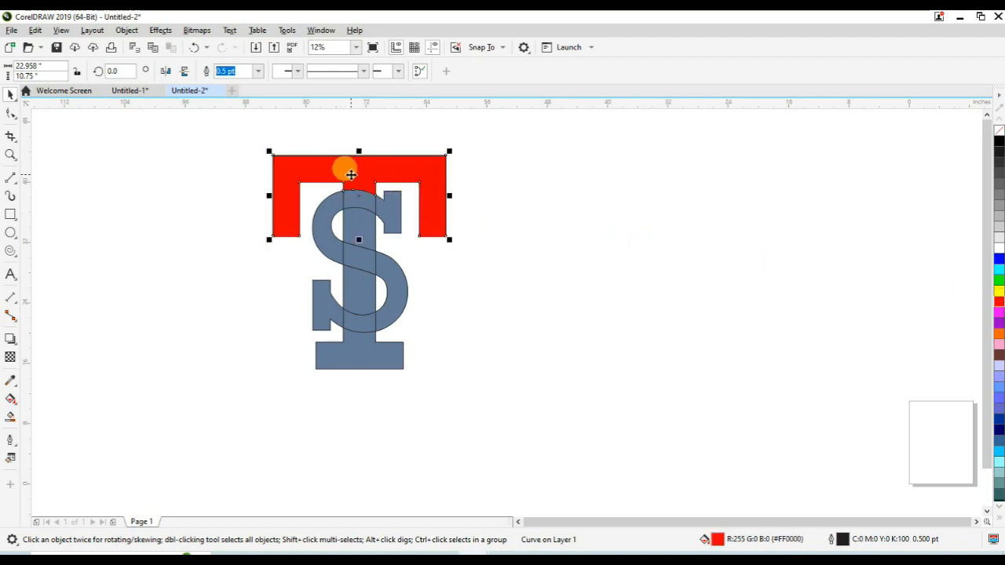
{"action": "left_click_drag", "start_coordinate": [1000, 305], "coordinate": [359, 222]}
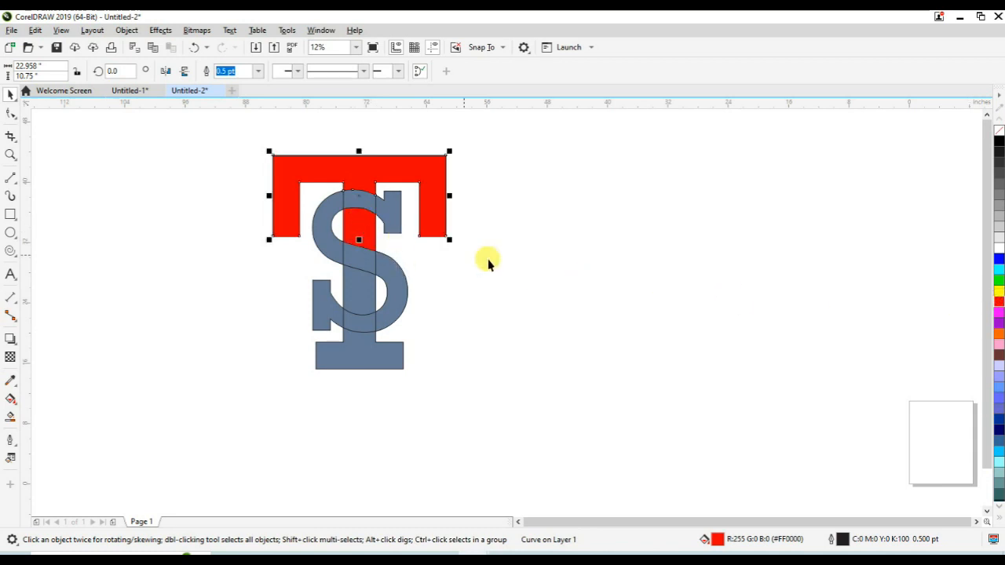
{"action": "left_click", "coordinate": [361, 290]}
{"action": "key", "text": "ctrl+r"}
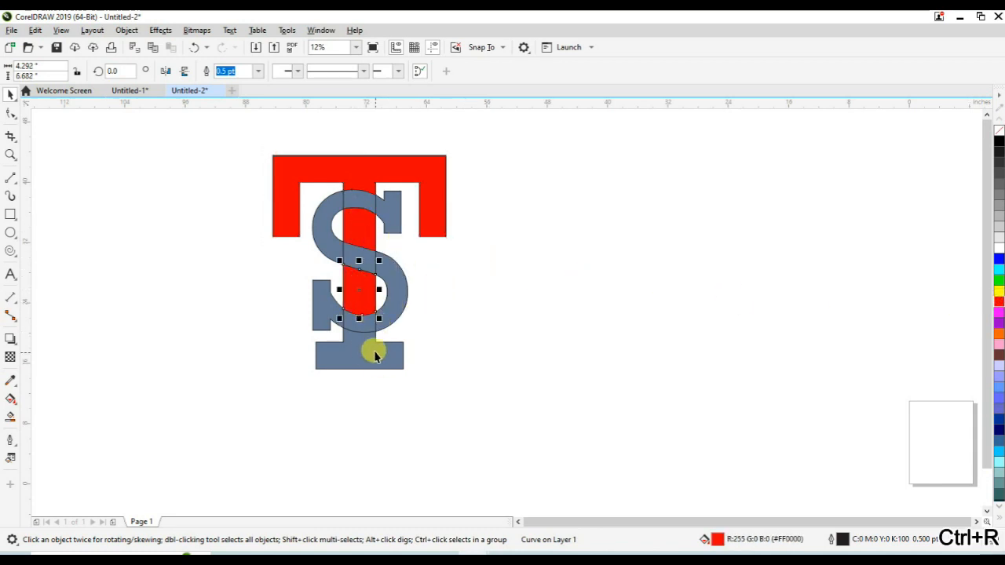
{"action": "left_click", "coordinate": [359, 350]}
{"action": "key", "text": "ctrl+r"}
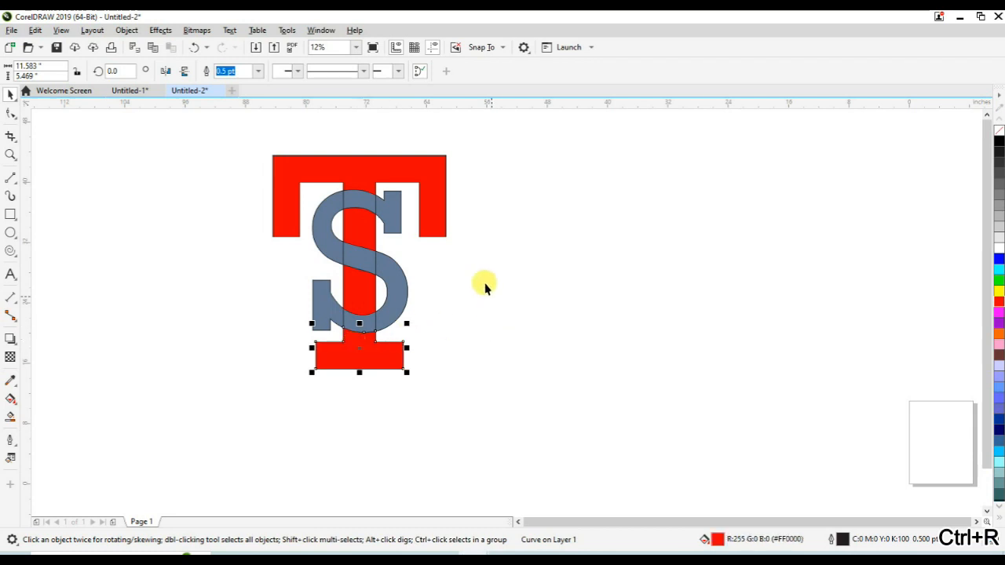
Step: Color the S's upper-right serif, top arc over the stem and upper-left curve blue (#0072FE)
{"action": "left_click", "coordinate": [390, 212]}
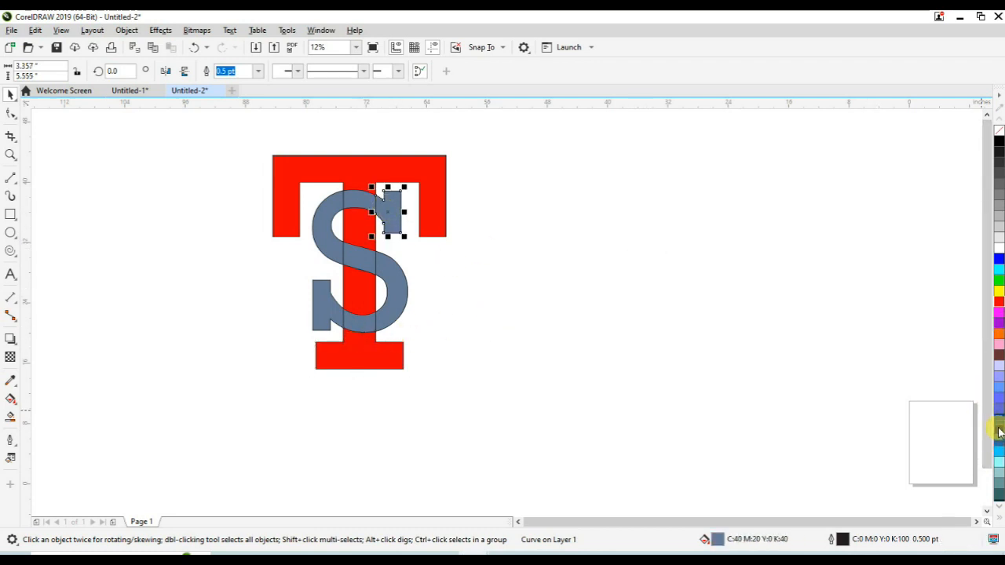
{"action": "left_click_drag", "start_coordinate": [999, 454], "coordinate": [970, 509]}
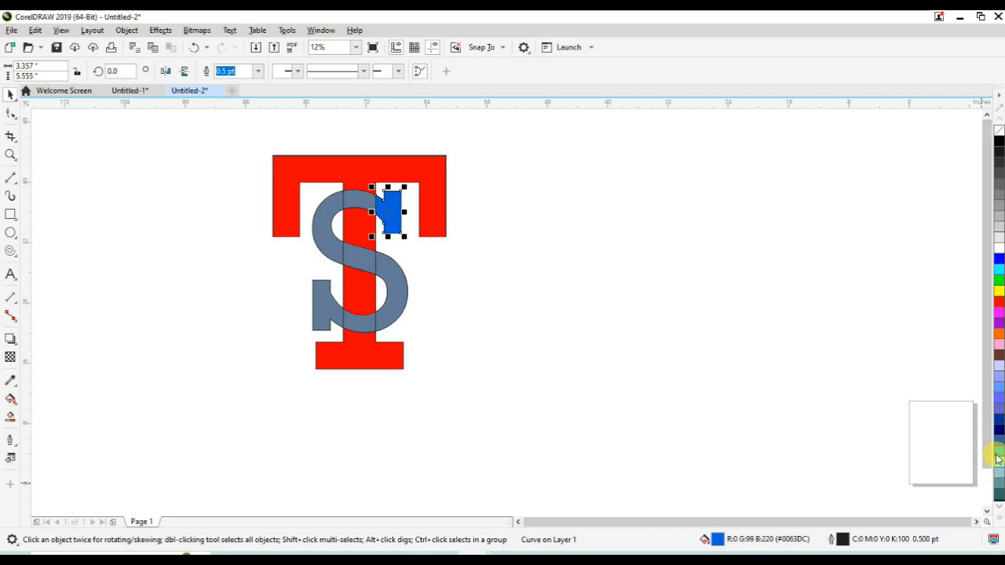
{"action": "left_click_drag", "start_coordinate": [999, 454], "coordinate": [958, 507]}
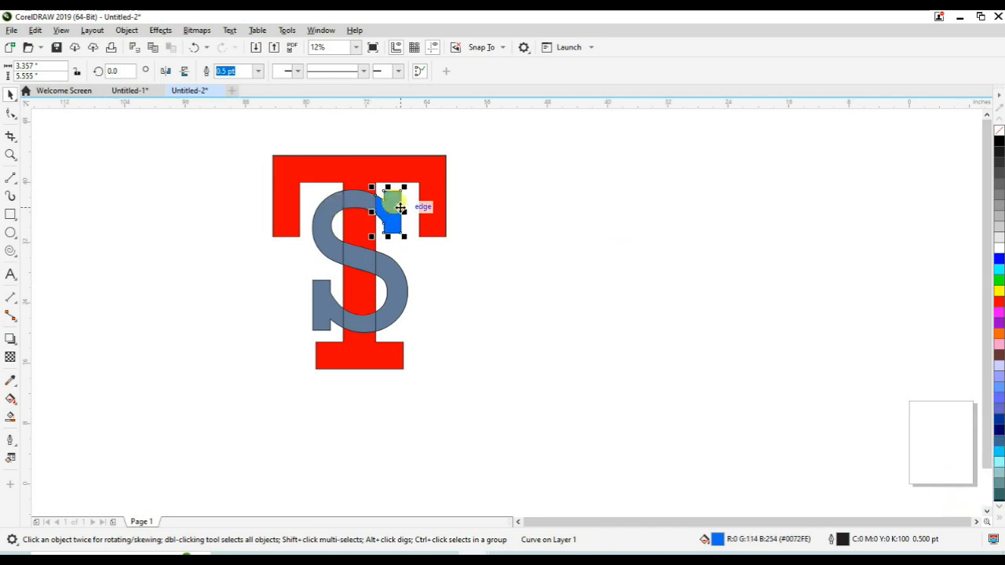
{"action": "left_click_drag", "start_coordinate": [395, 206], "coordinate": [354, 203]}
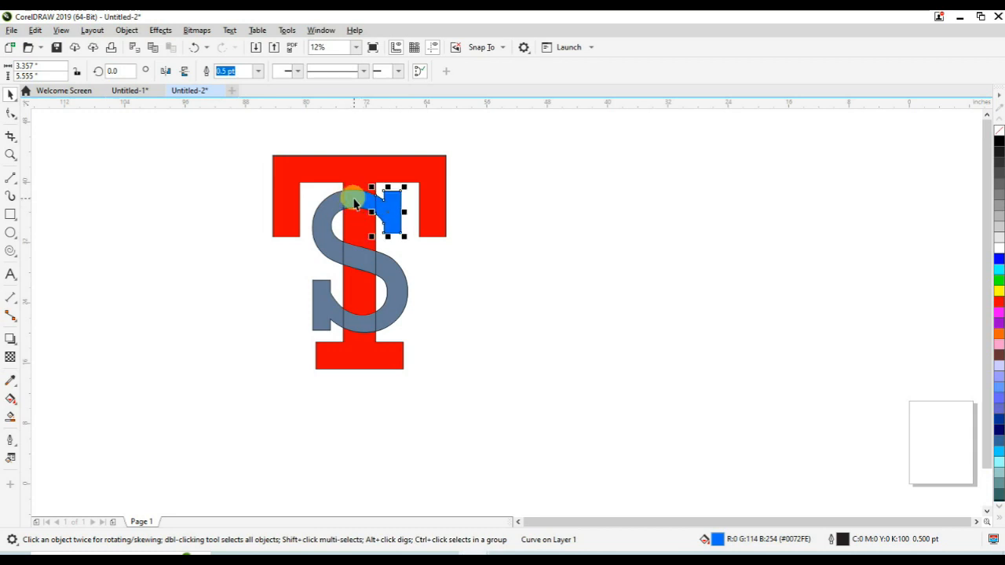
{"action": "left_click", "coordinate": [331, 212]}
{"action": "key", "text": "ctrl+r"}
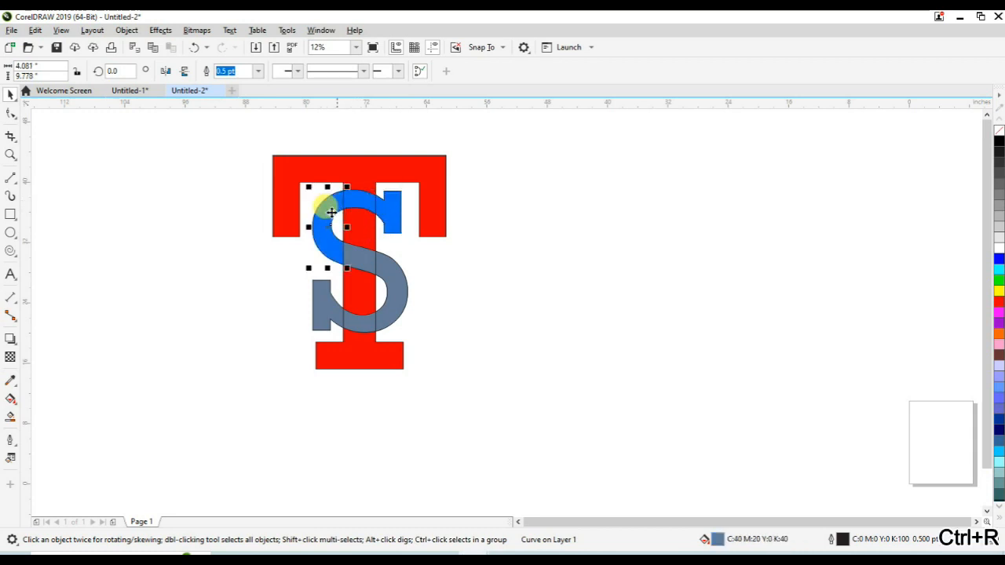
Step: Apply the same blue to the S's central crossing, lower-right curve, bottom arc and lower-left serif
{"action": "left_click", "coordinate": [359, 261]}
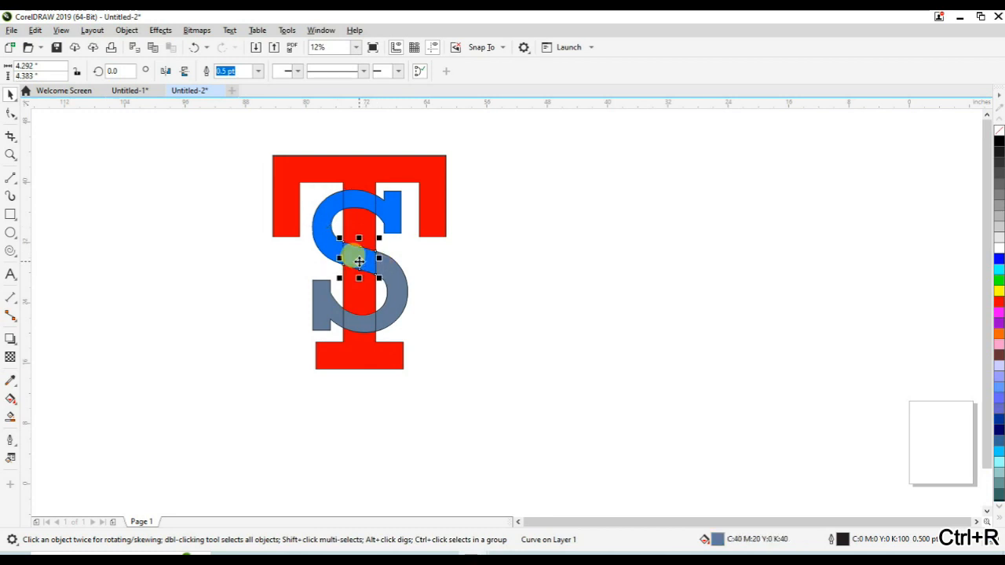
{"action": "key", "text": "ctrl+r"}
{"action": "left_click", "coordinate": [394, 286]}
{"action": "key", "text": "ctrl+r"}
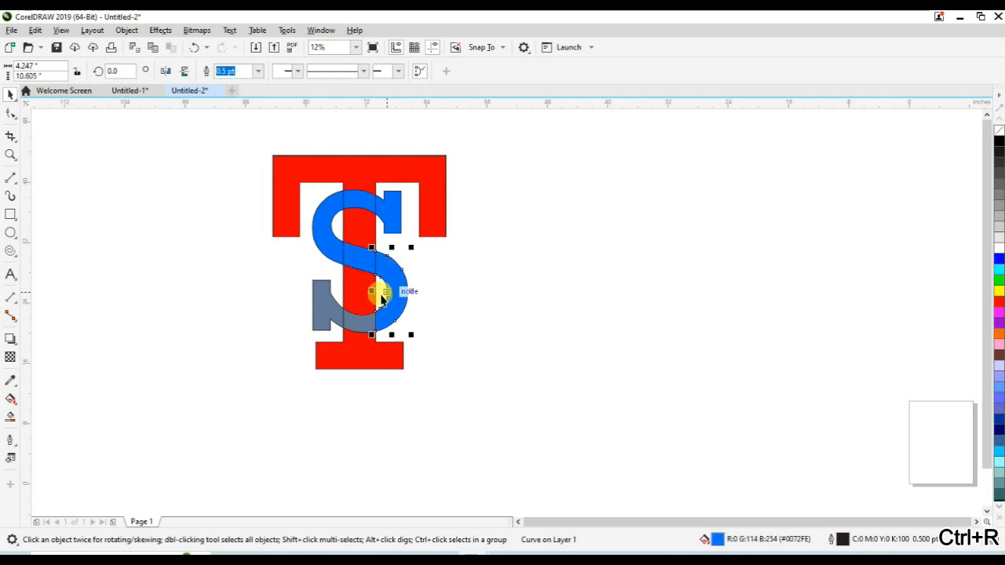
{"action": "left_click", "coordinate": [360, 315]}
{"action": "key", "text": "ctrl+r"}
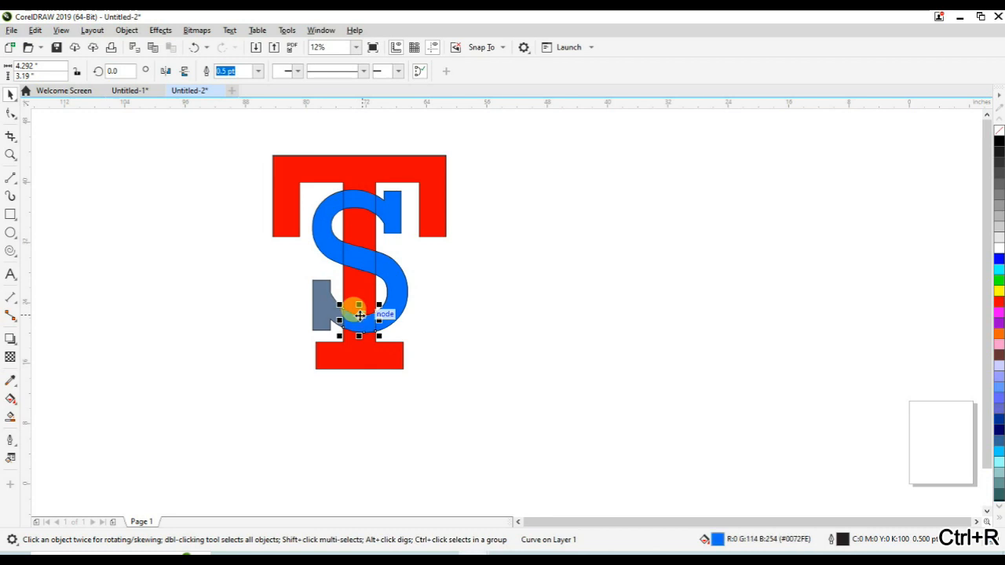
{"action": "left_click", "coordinate": [321, 309]}
{"action": "key", "text": "ctrl+r"}
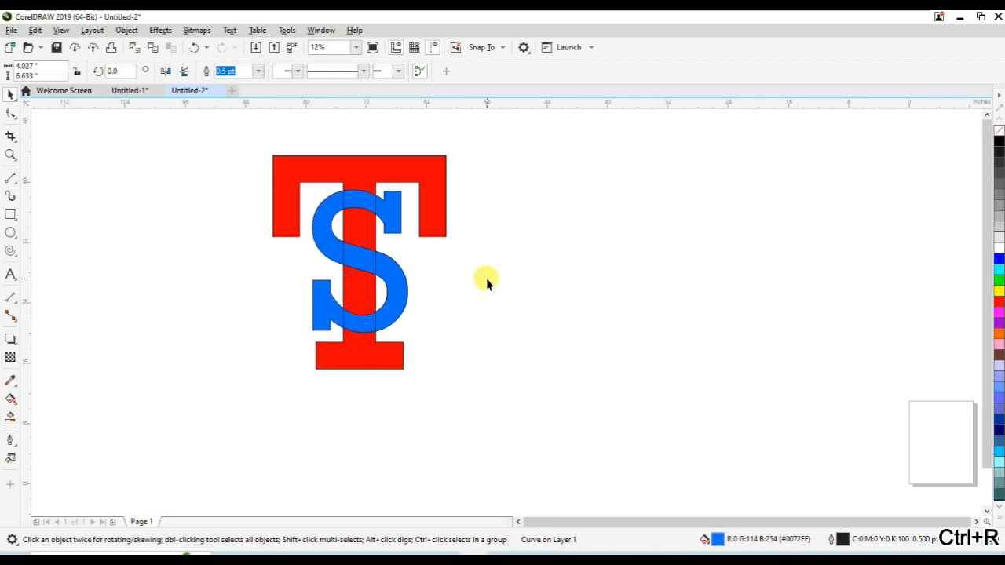
Step: Select all the monogram pieces and examine where the blue S crosses the red stem
{"action": "left_click", "coordinate": [486, 280]}
{"action": "left_click_drag", "start_coordinate": [245, 128], "coordinate": [585, 415]}
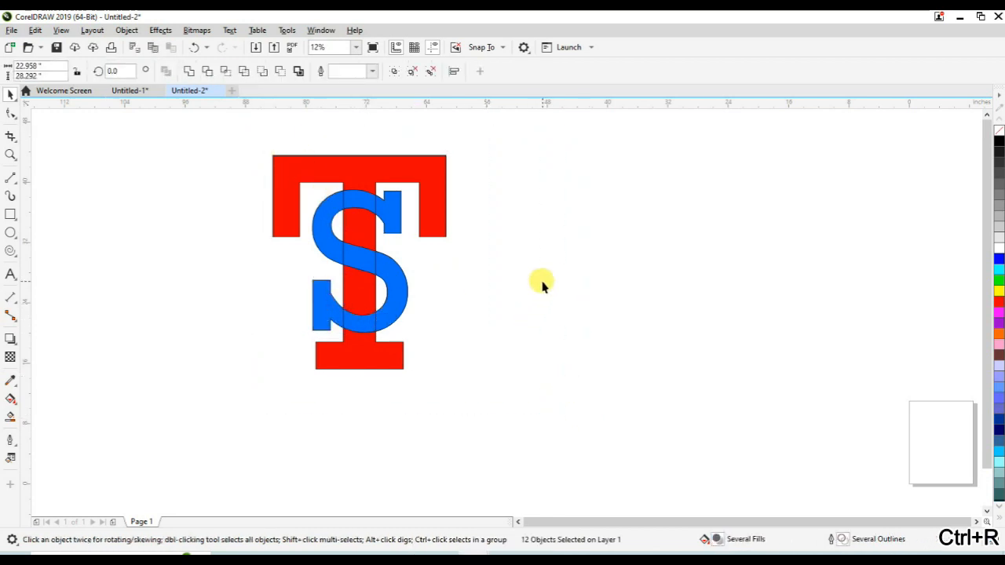
{"action": "left_click", "coordinate": [542, 288]}
{"action": "left_click", "coordinate": [339, 161]}
{"action": "scroll", "coordinate": [363, 228], "scroll_direction": "up", "scroll_amount": 2}
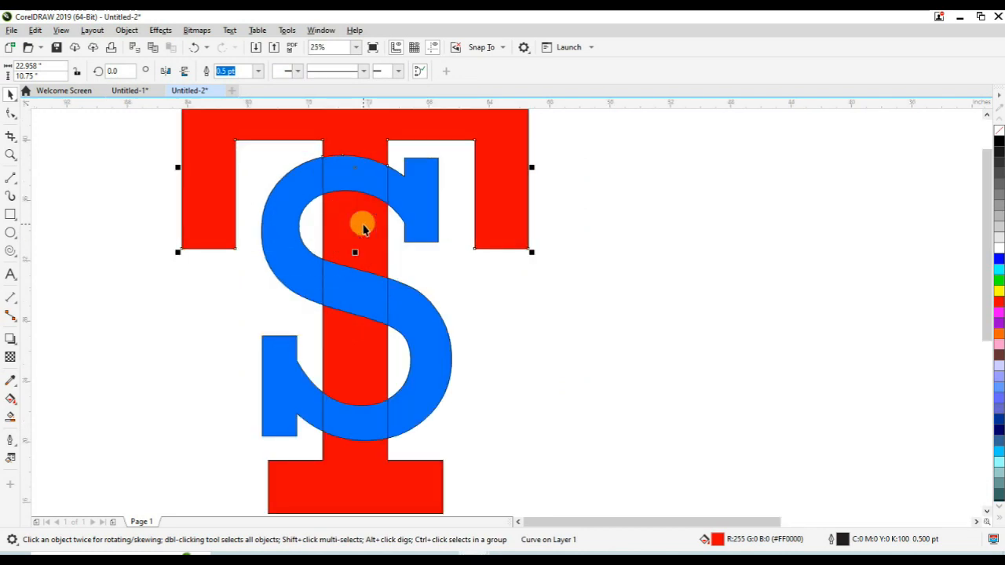
{"action": "scroll", "coordinate": [364, 228], "scroll_direction": "down", "scroll_amount": 2}
Step: Recolor the S's top and bottom arcs over the stem red so the T passes in front
{"action": "left_click", "coordinate": [366, 205]}
{"action": "left_click", "coordinate": [368, 182]}
{"action": "left_click", "coordinate": [362, 169]}
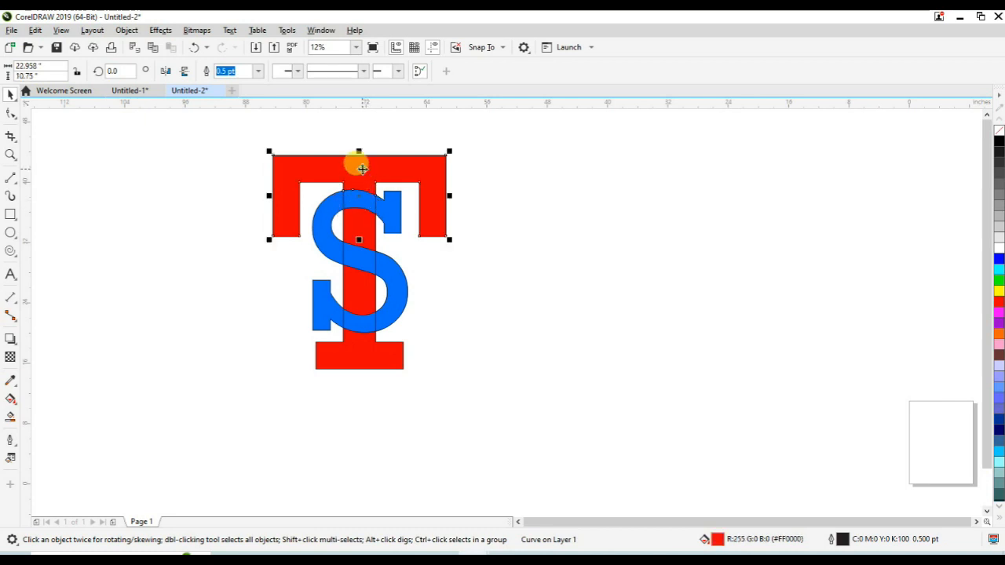
{"action": "left_click_drag", "start_coordinate": [362, 169], "coordinate": [357, 202]}
{"action": "left_click", "coordinate": [349, 294]}
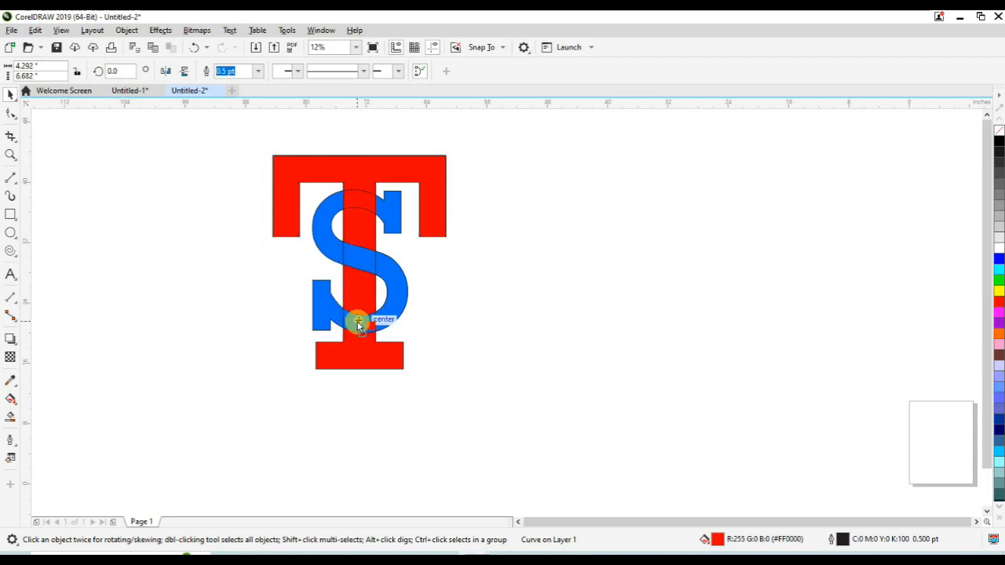
{"action": "left_click", "coordinate": [482, 294]}
Step: Weld the T's top bar, all red stem sections and the base into one shape
{"action": "left_click", "coordinate": [365, 197]}
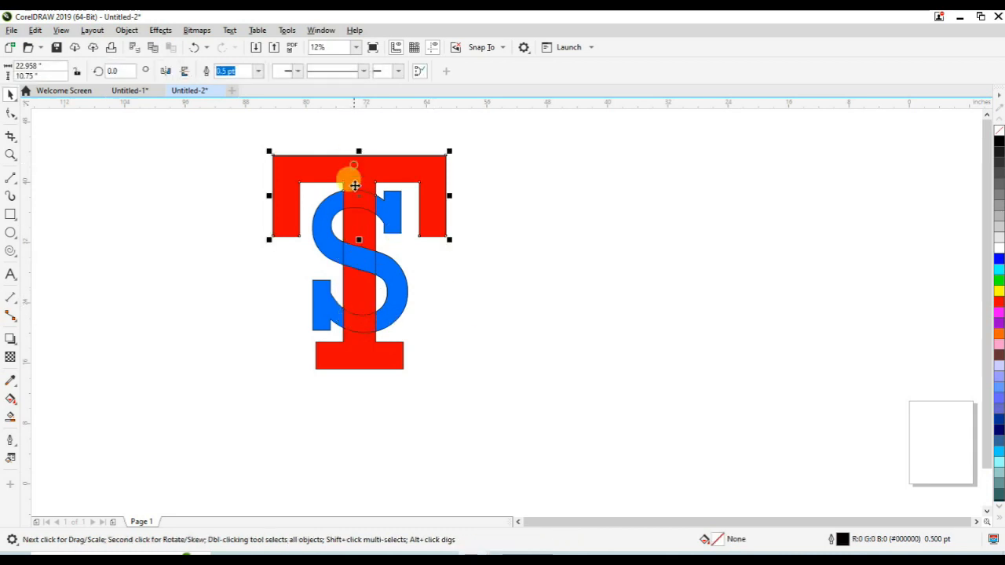
{"action": "scroll", "coordinate": [359, 207], "scroll_direction": "up", "scroll_amount": 2}
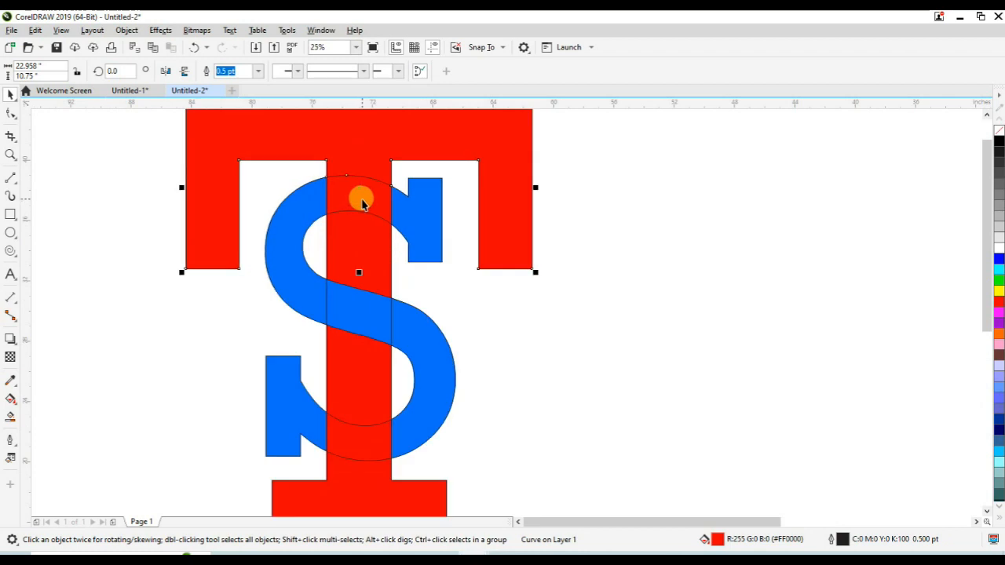
{"action": "left_click", "coordinate": [357, 235], "text": "shift"}
{"action": "left_click", "coordinate": [358, 237], "text": "shift"}
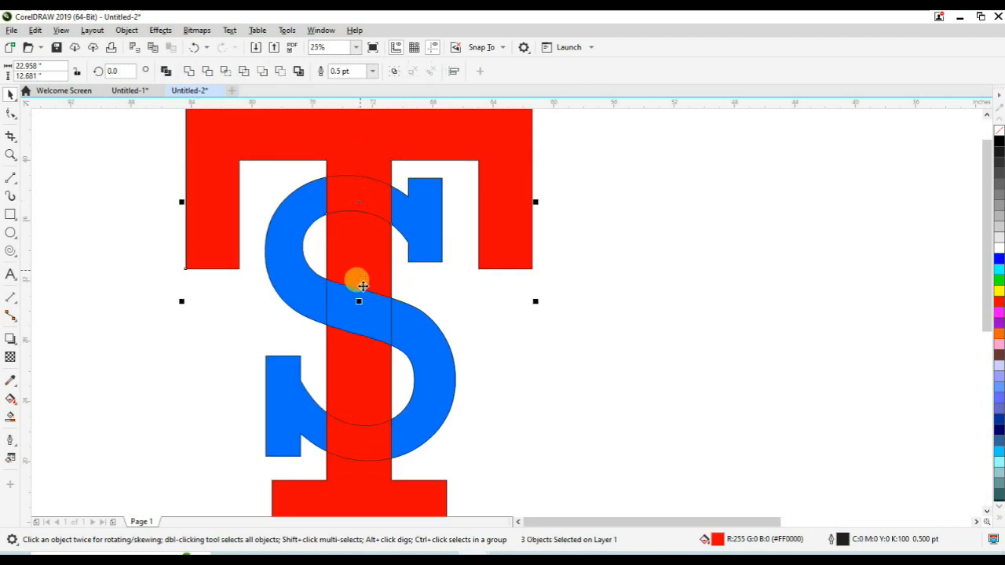
{"action": "left_click", "coordinate": [366, 390], "text": "shift"}
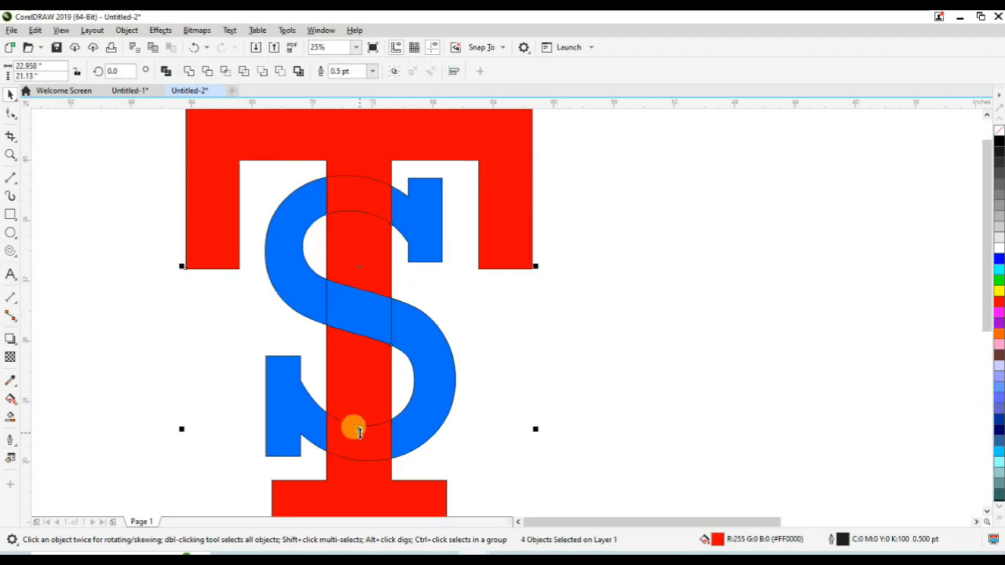
{"action": "left_click", "coordinate": [377, 465], "text": "shift"}
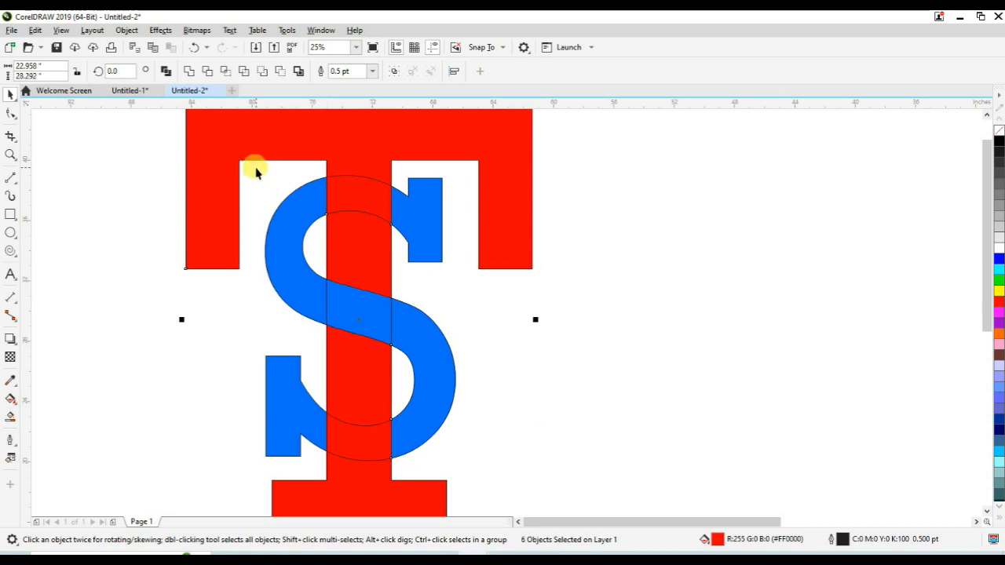
{"action": "left_click", "coordinate": [256, 167], "text": "shift"}
{"action": "scroll", "coordinate": [255, 165], "scroll_direction": "down", "scroll_amount": 1}
{"action": "left_click", "coordinate": [189, 75]}
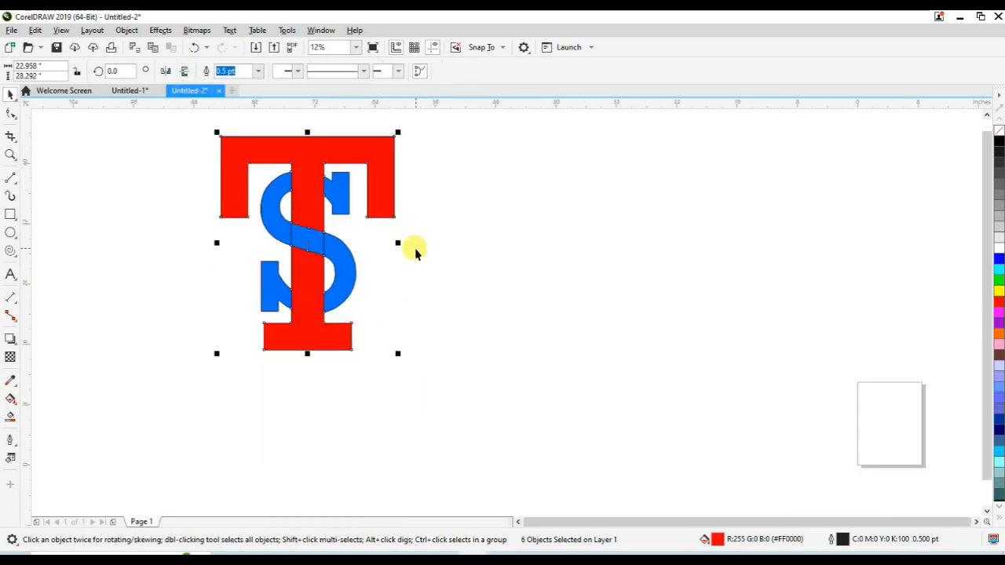
Step: Weld the S's upper-left curve, central crossing and lower-right curve into one blue shape
{"action": "scroll", "coordinate": [381, 220], "scroll_direction": "up", "scroll_amount": 1}
{"action": "scroll", "coordinate": [327, 199], "scroll_direction": "down", "scroll_amount": 1}
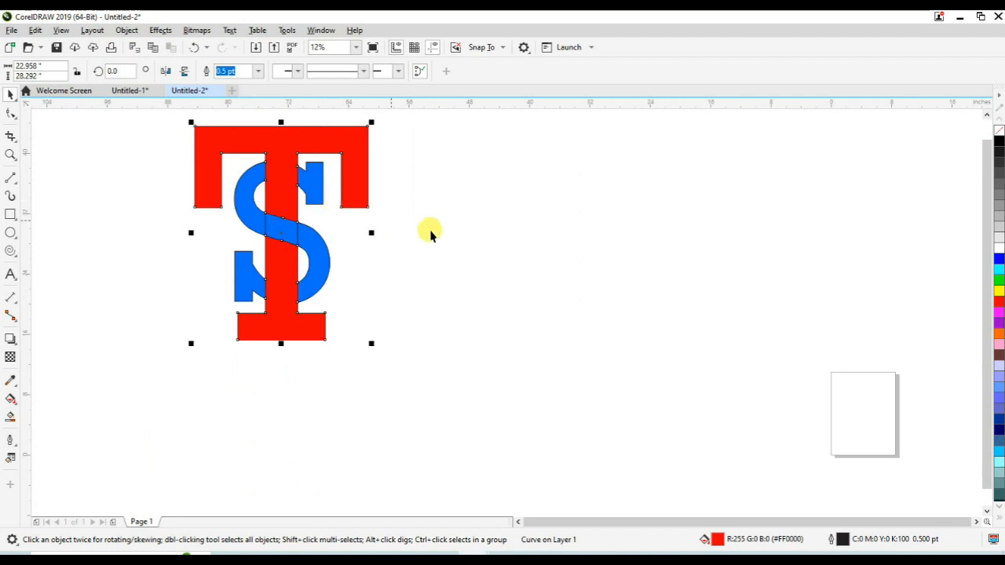
{"action": "left_click", "coordinate": [519, 521]}
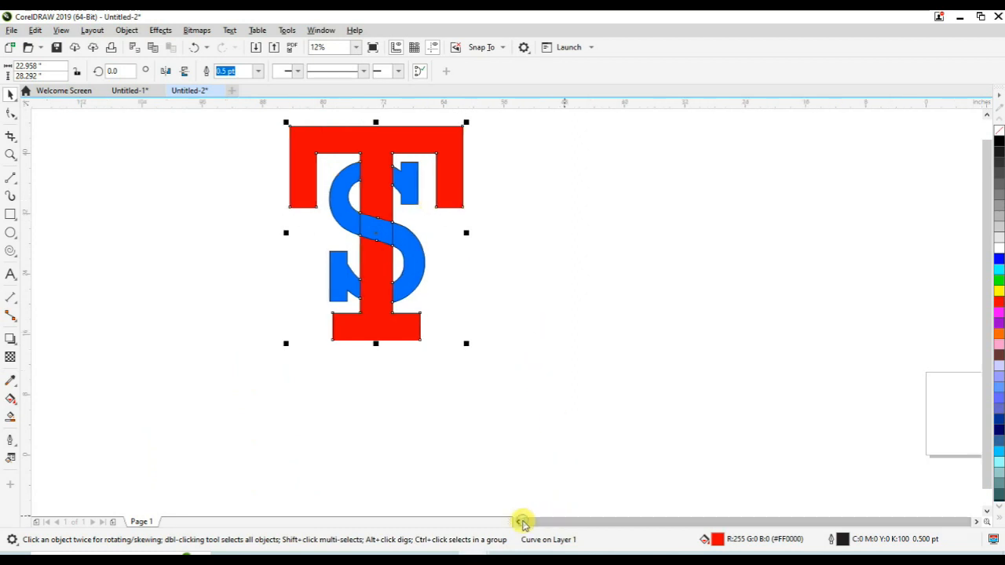
{"action": "left_click", "coordinate": [991, 116]}
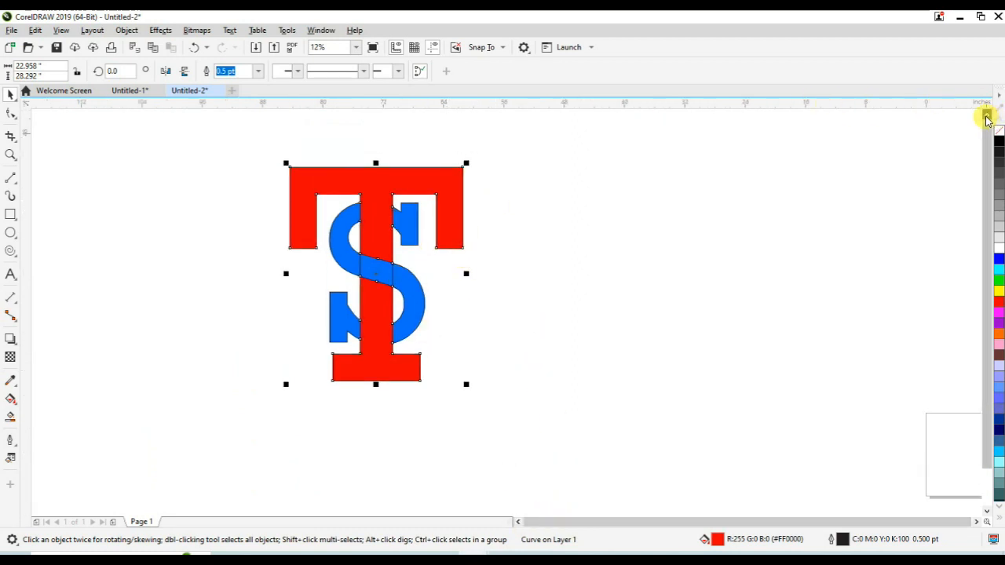
{"action": "left_click_drag", "start_coordinate": [250, 149], "coordinate": [577, 466]}
{"action": "left_click", "coordinate": [720, 343]}
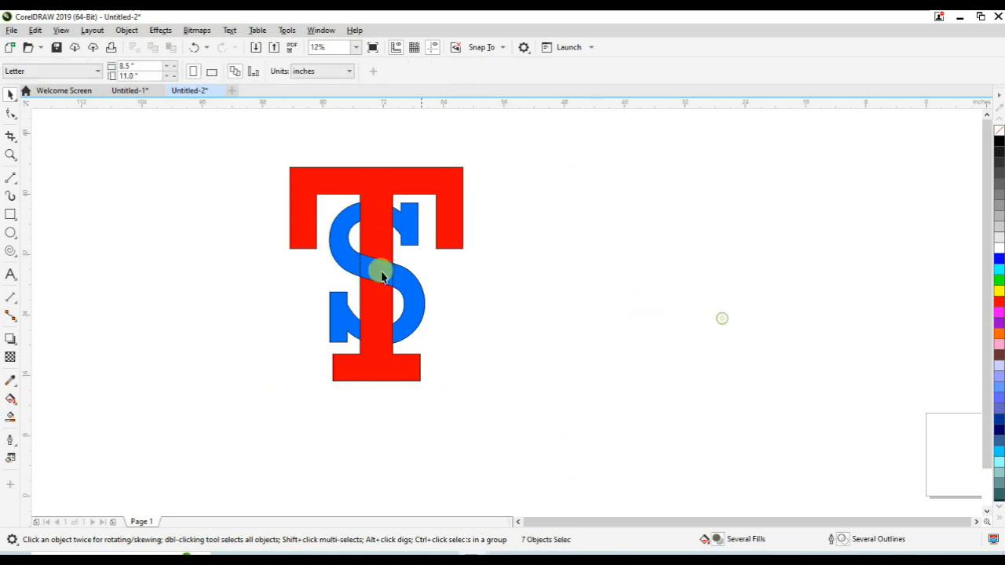
{"action": "left_click", "coordinate": [339, 225]}
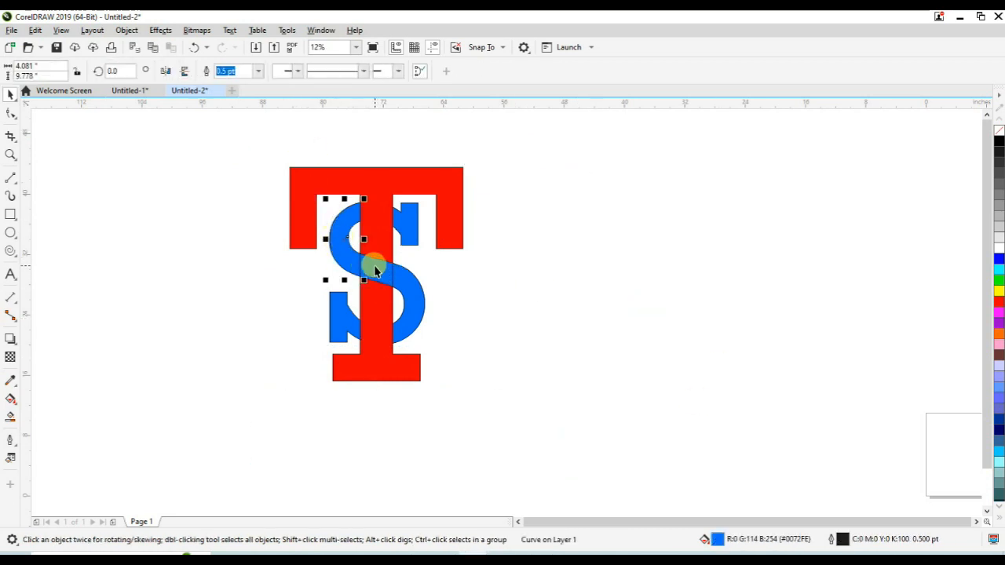
{"action": "left_click", "coordinate": [376, 268], "text": "shift"}
{"action": "left_click", "coordinate": [406, 316], "text": "shift"}
{"action": "left_click", "coordinate": [189, 71]}
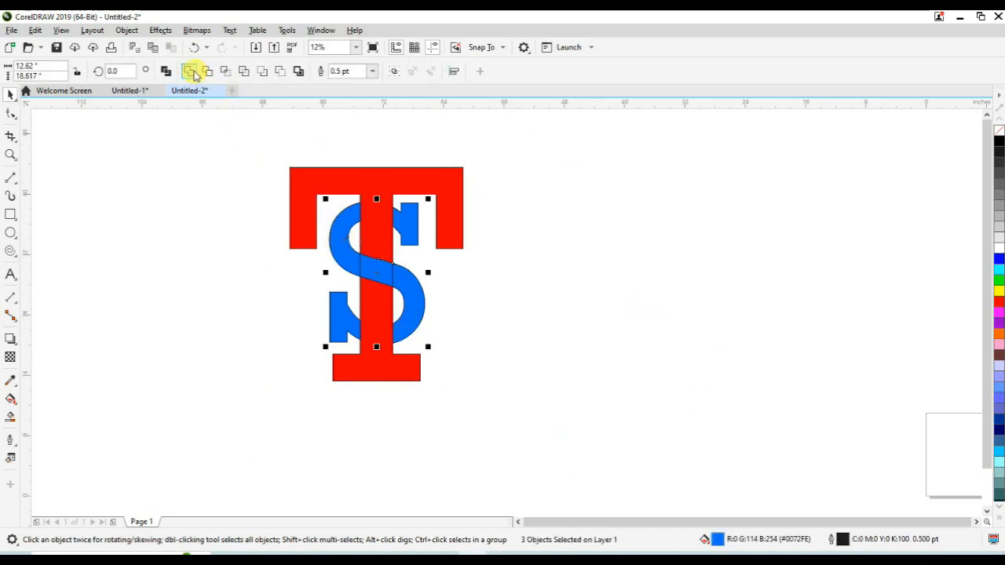
{"action": "left_click", "coordinate": [697, 325]}
{"action": "left_click", "coordinate": [349, 235]}
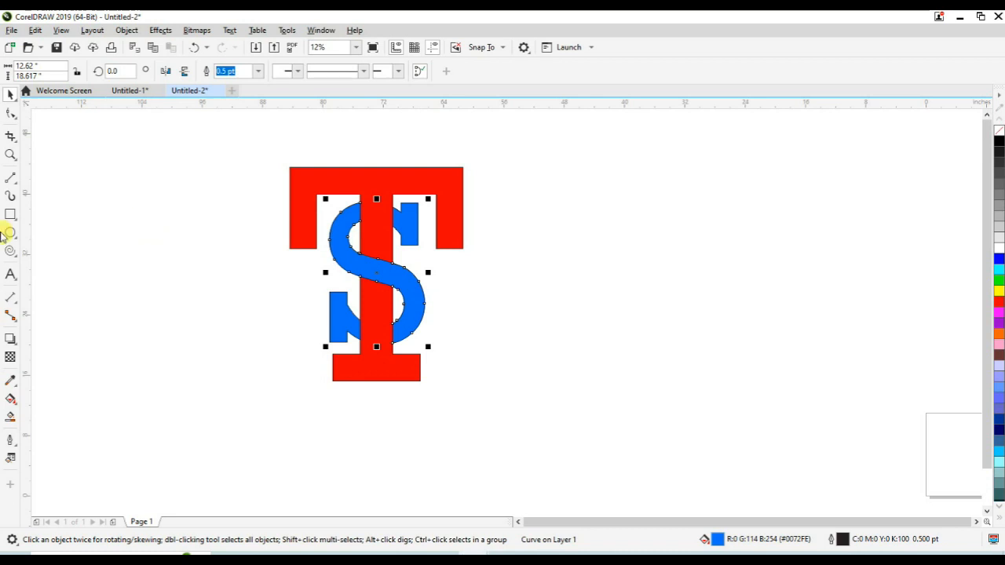
Step: Draw a nearly horizontal 2-point line about 10.5 inches long across the upper part of the S
{"action": "left_click", "coordinate": [14, 182]}
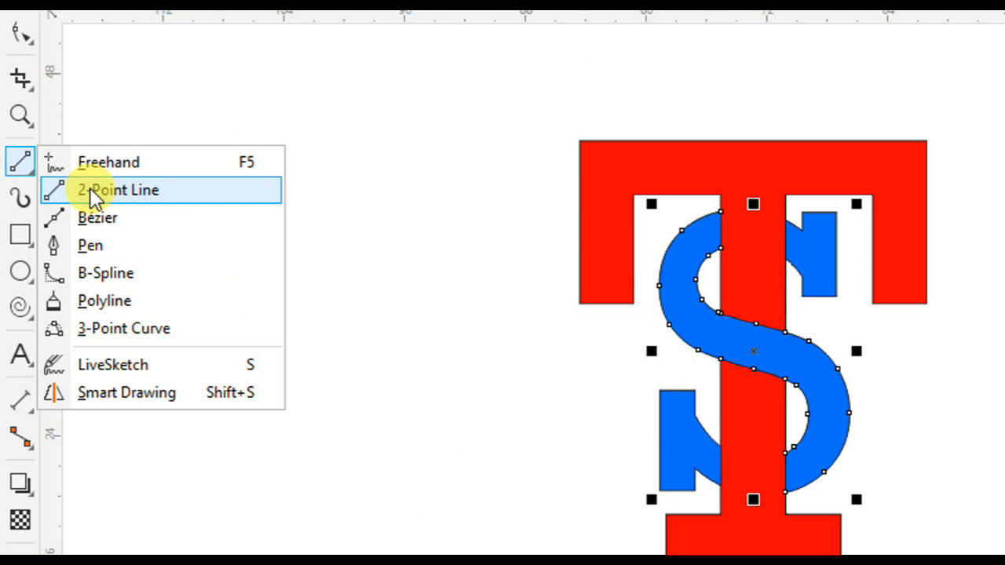
{"action": "left_click", "coordinate": [159, 101]}
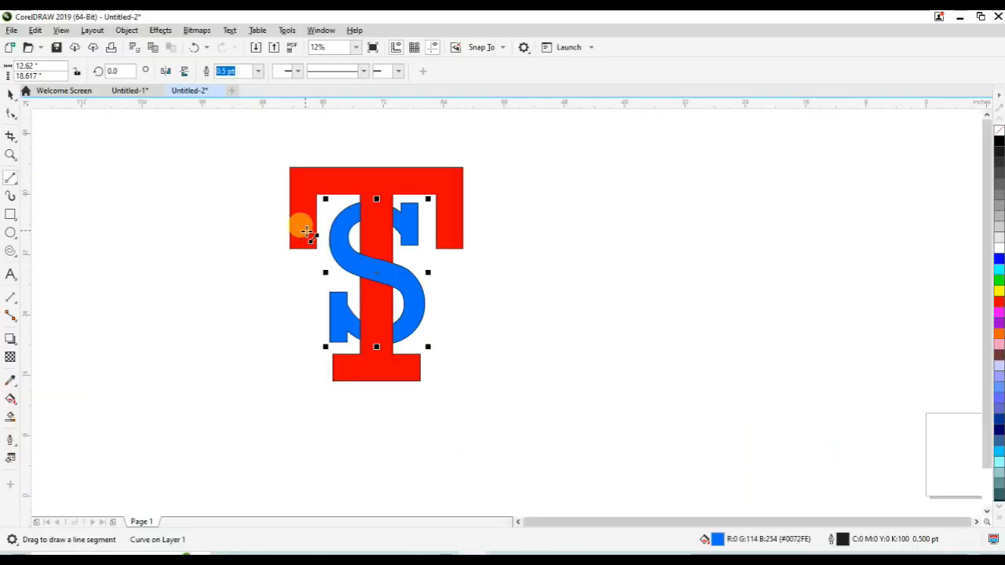
{"action": "scroll", "coordinate": [328, 223], "scroll_direction": "up", "scroll_amount": 2}
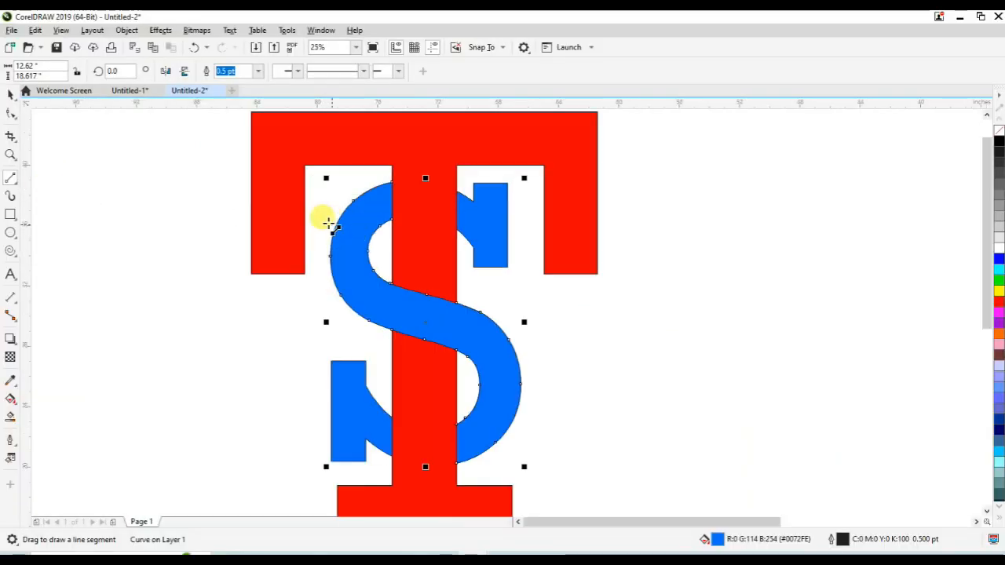
{"action": "mouse_move", "coordinate": [334, 225]}
{"action": "left_mouse_down"}
{"action": "mouse_move", "coordinate": [491, 228]}
{"action": "mouse_move", "coordinate": [481, 225]}
{"action": "left_mouse_up"}
{"action": "mouse_move", "coordinate": [402, 226]}
{"action": "left_mouse_down"}
{"action": "mouse_move", "coordinate": [402, 247]}
{"action": "mouse_move", "coordinate": [392, 248]}
{"action": "left_mouse_up"}
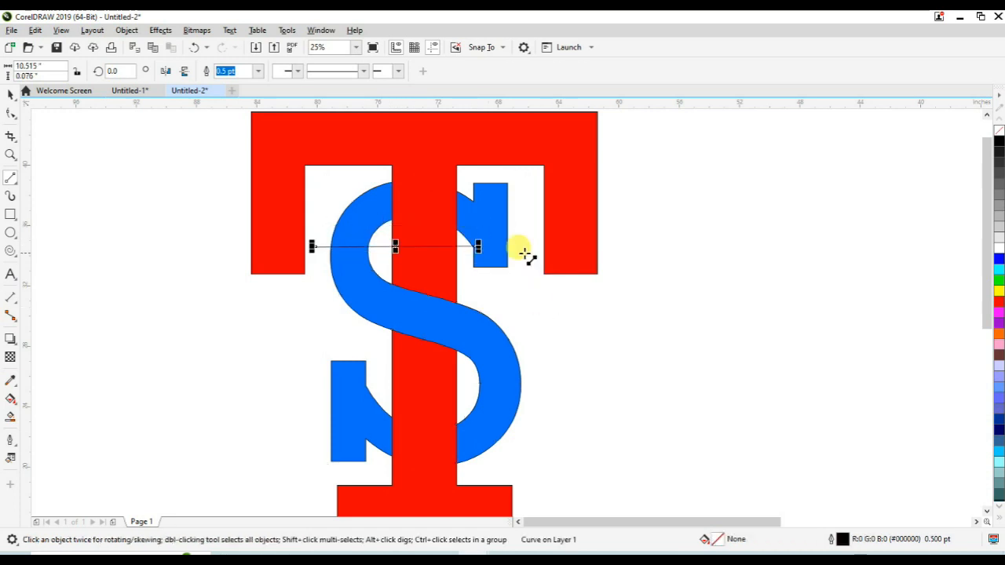
{"action": "scroll", "coordinate": [480, 242], "scroll_direction": "up", "scroll_amount": 2}
{"action": "left_click_drag", "start_coordinate": [439, 250], "coordinate": [440, 252]}
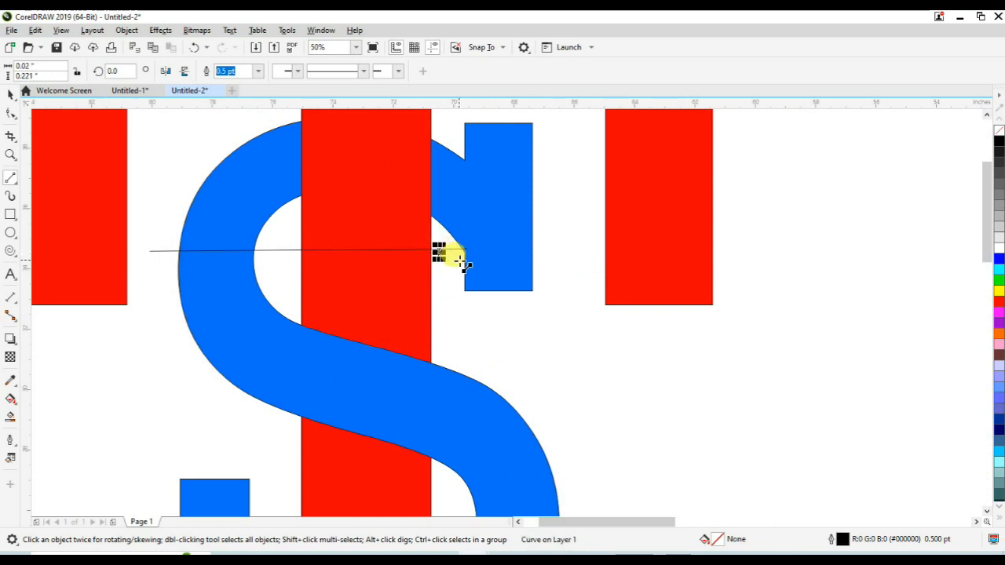
{"action": "left_click", "coordinate": [357, 251]}
{"action": "left_click_drag", "start_coordinate": [358, 250], "coordinate": [356, 253]}
{"action": "left_click", "coordinate": [120, 223]}
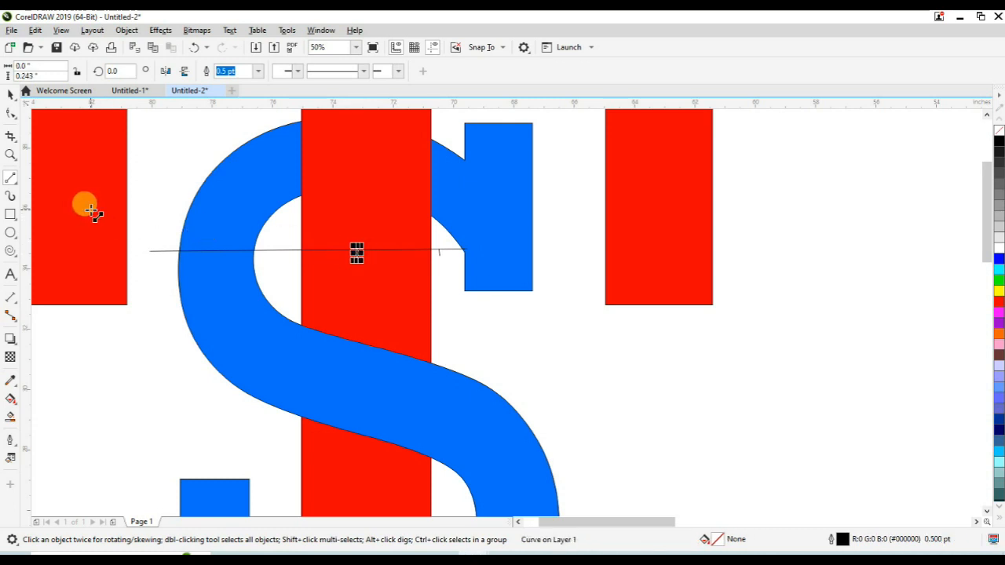
{"action": "key", "text": "ctrl+z"}
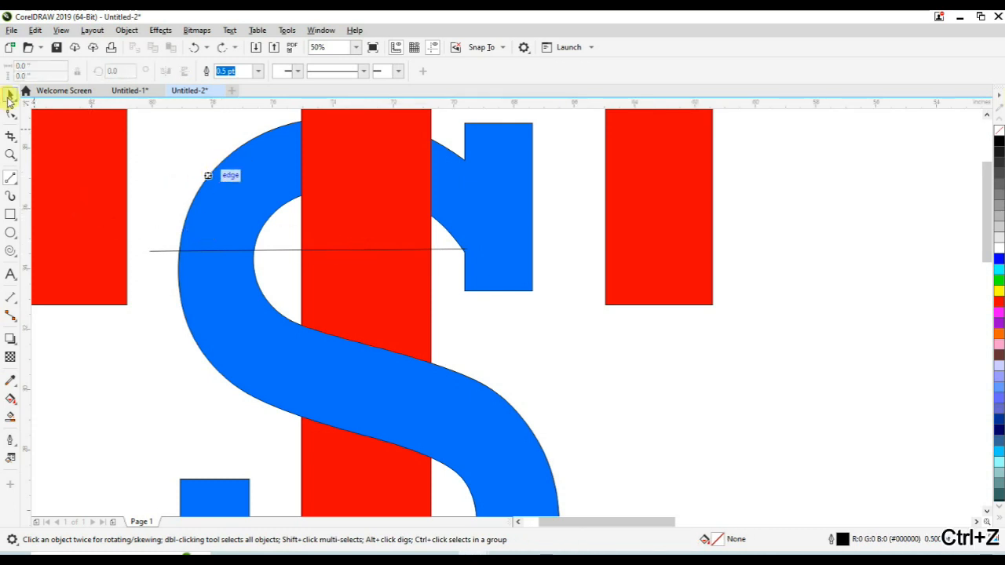
Step: Duplicate the line across the S's upper curve to make a closely spaced parallel pair
{"action": "left_click", "coordinate": [10, 94]}
{"action": "left_click", "coordinate": [443, 253]}
{"action": "key", "text": "ctrl+d"}
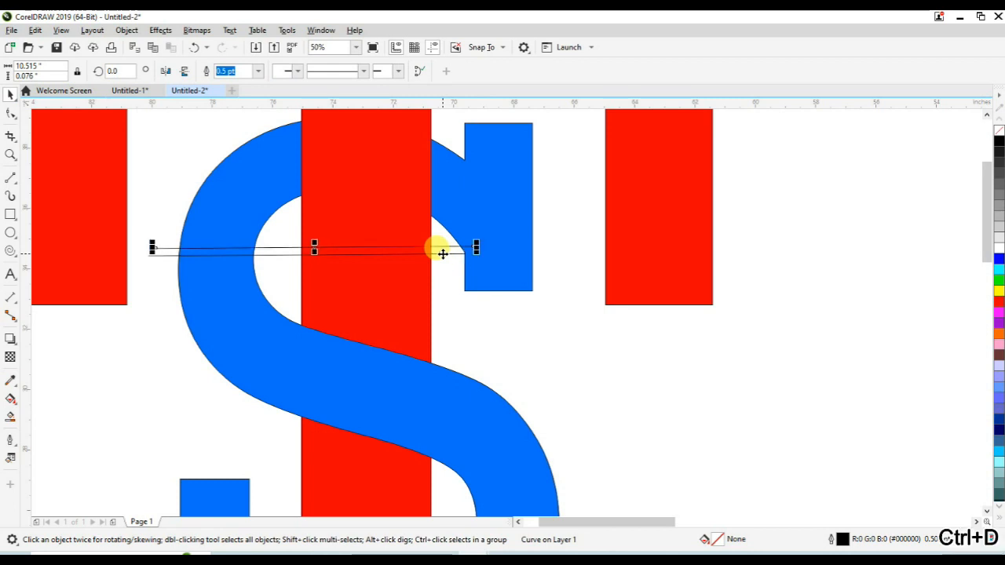
{"action": "scroll", "coordinate": [317, 242], "scroll_direction": "down", "scroll_amount": 1}
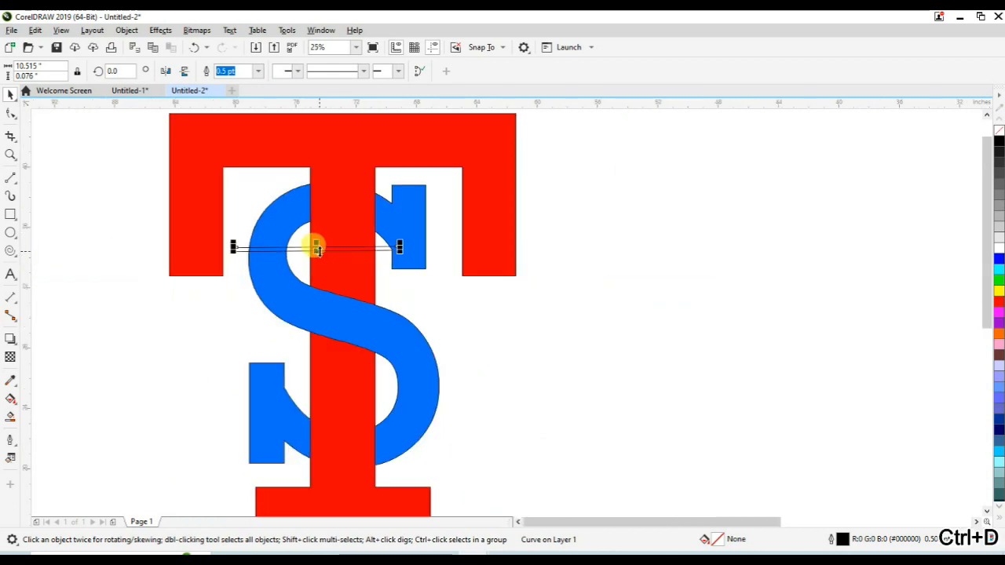
Step: Move the duplicate line down across the S's lower curve and Smart Fill the upper-left curve, lower-right curve and two stem areas beside the crossing
{"action": "left_click_drag", "start_coordinate": [316, 248], "coordinate": [363, 387]}
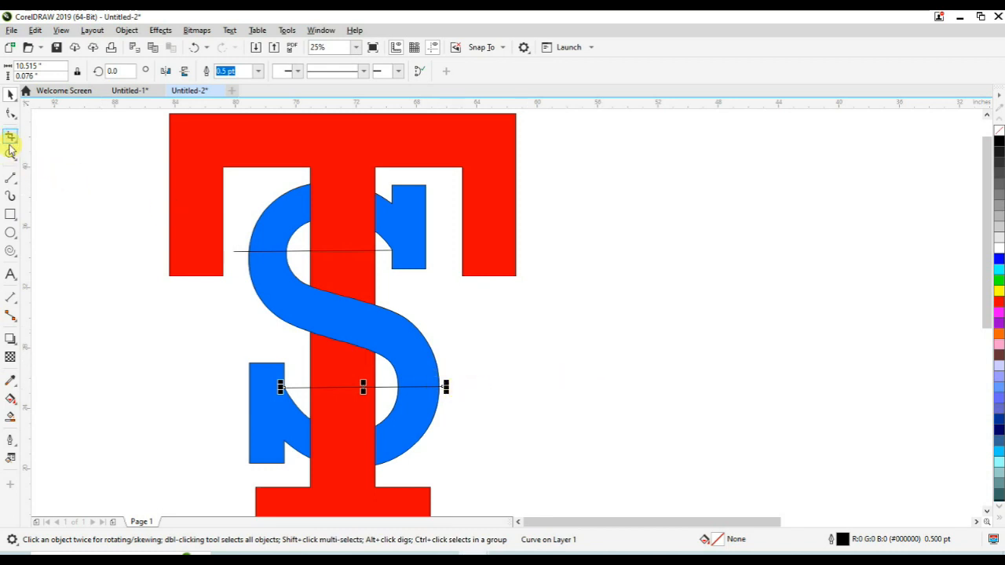
{"action": "left_click", "coordinate": [10, 418]}
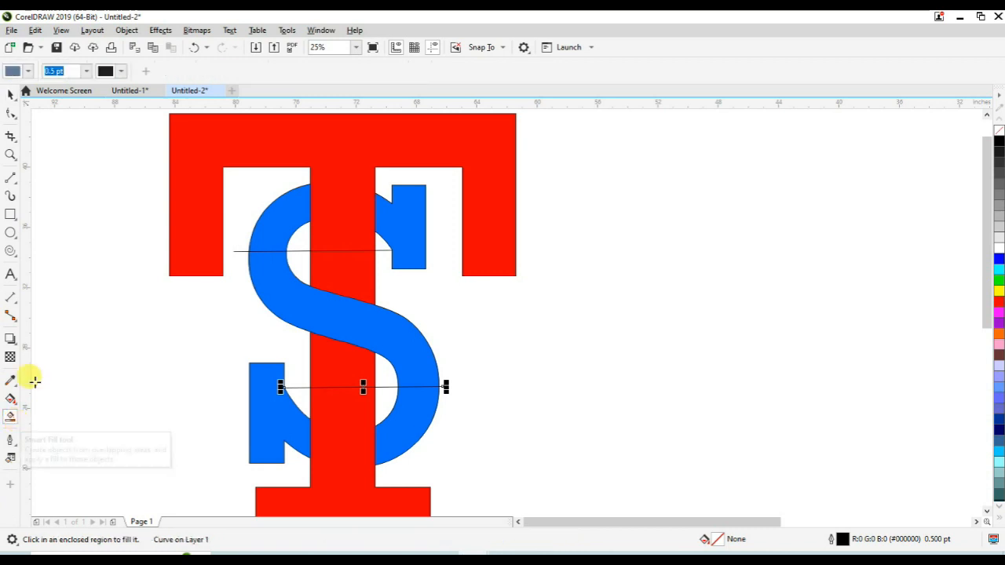
{"action": "left_click", "coordinate": [263, 220]}
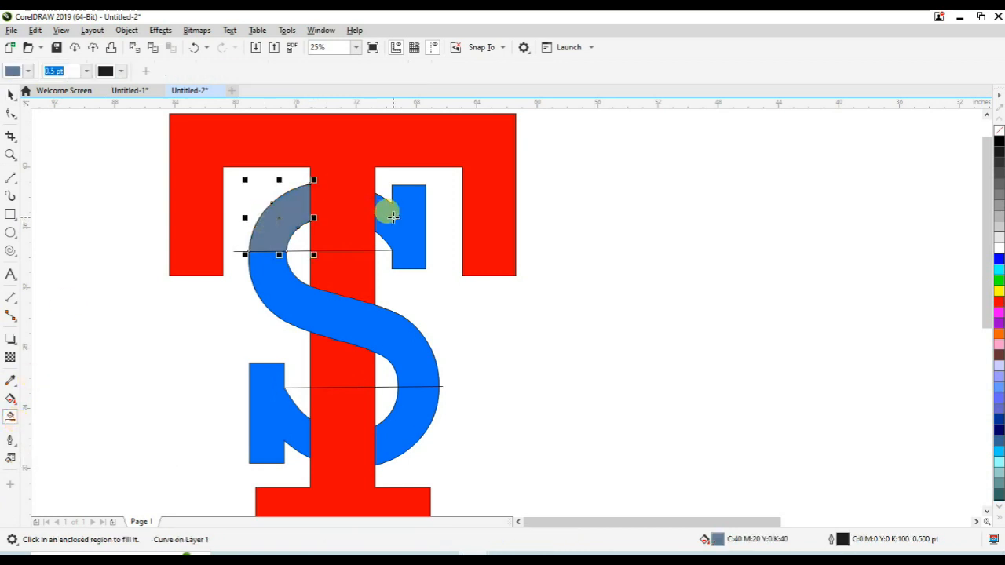
{"action": "left_click", "coordinate": [330, 267]}
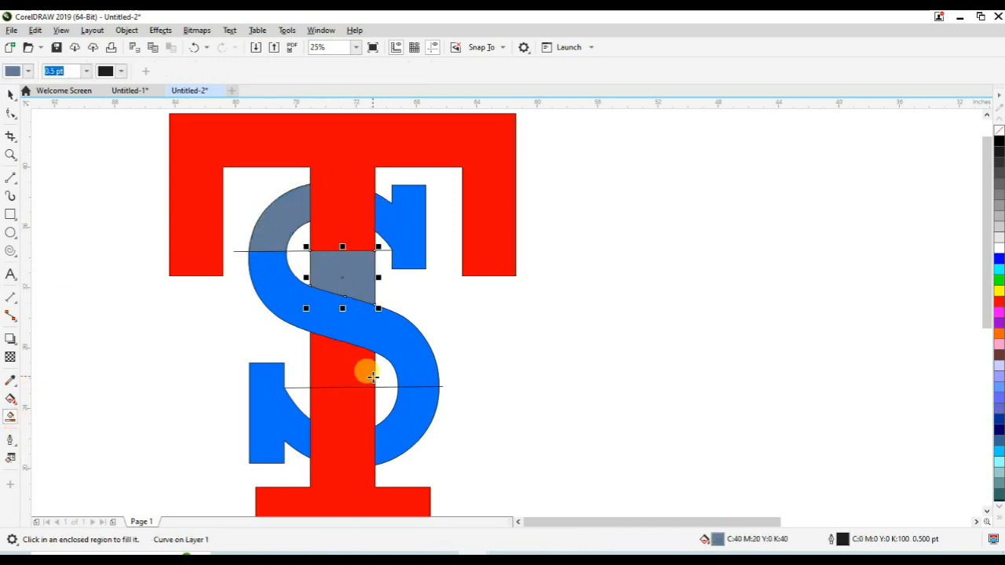
{"action": "left_click", "coordinate": [343, 365]}
{"action": "left_click", "coordinate": [405, 420]}
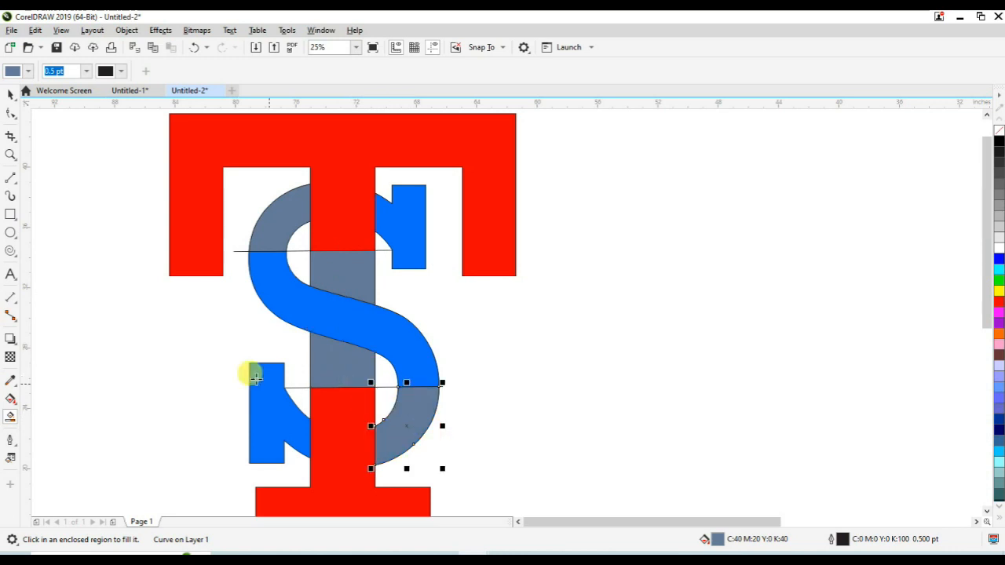
Step: Color the four new pieces black: the S's upper-left and lower-right curves and the stem areas above and below the crossing
{"action": "left_click", "coordinate": [10, 95]}
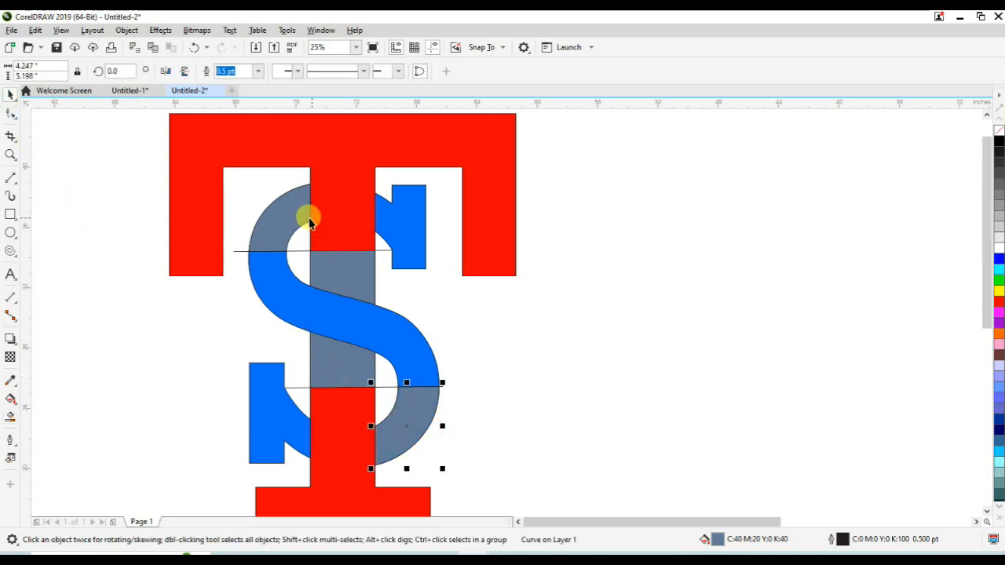
{"action": "left_click", "coordinate": [276, 216]}
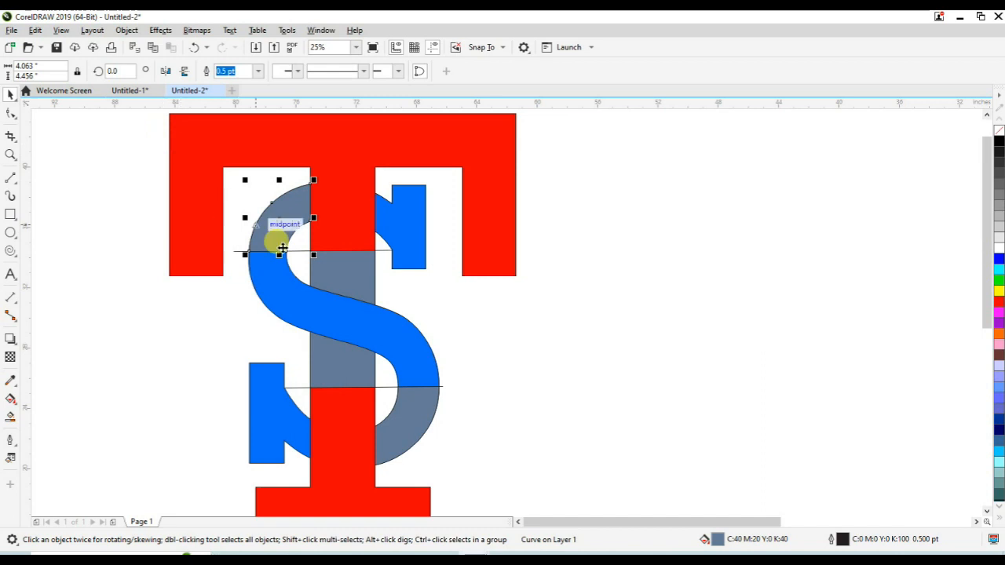
{"action": "left_click", "coordinate": [999, 147]}
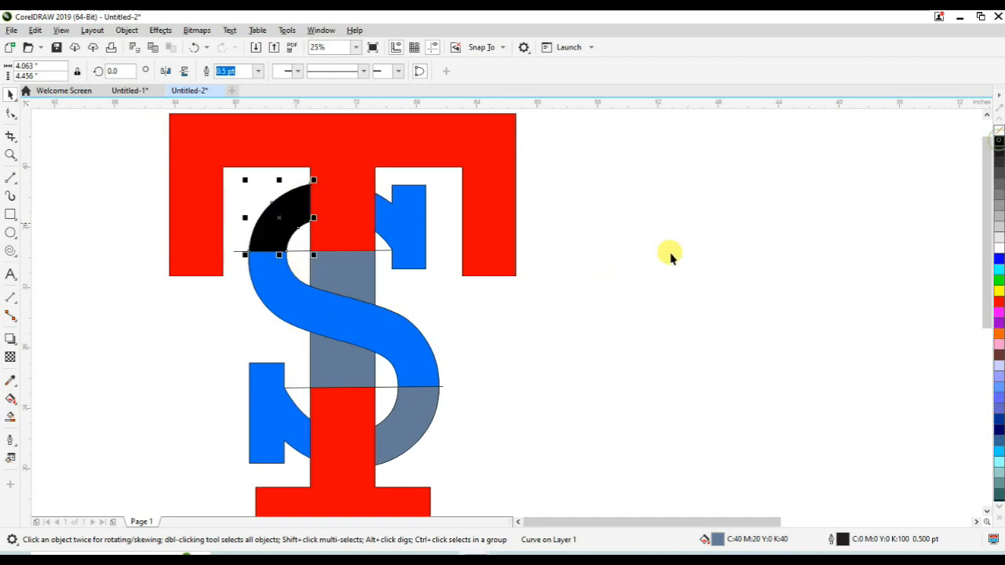
{"action": "left_click", "coordinate": [352, 271]}
{"action": "left_click", "coordinate": [999, 147]}
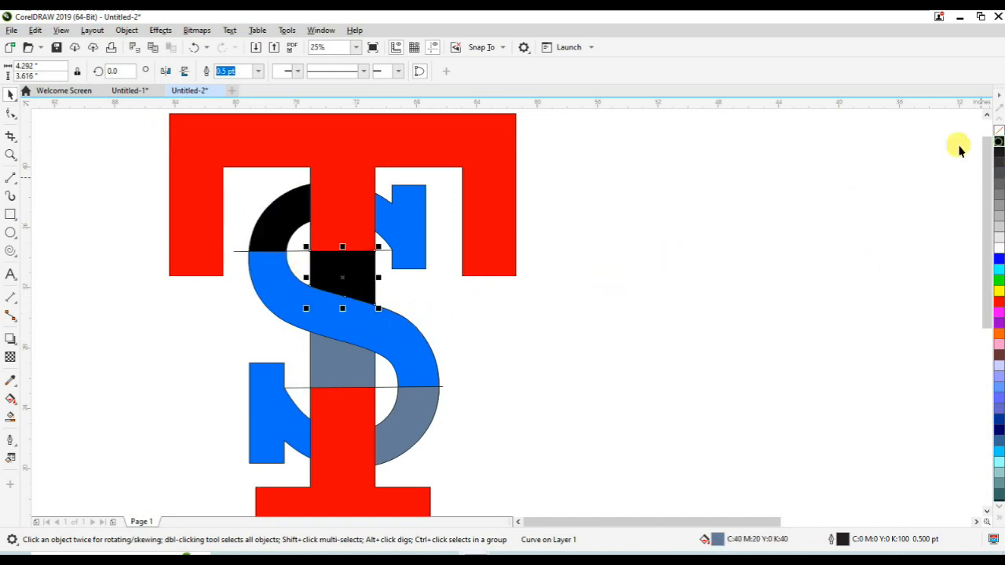
{"action": "left_click", "coordinate": [348, 355]}
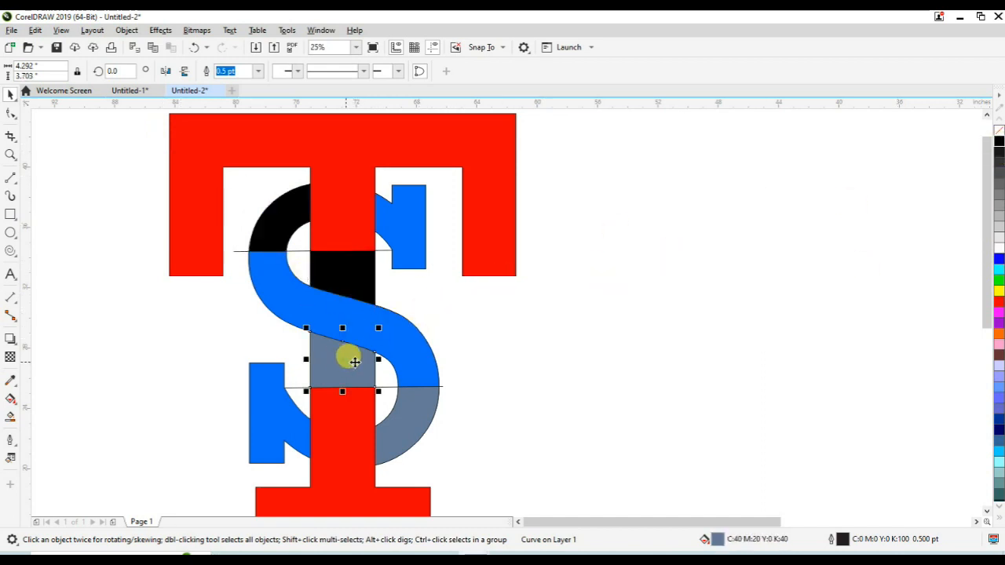
{"action": "left_click", "coordinate": [999, 148]}
{"action": "left_click", "coordinate": [406, 417]}
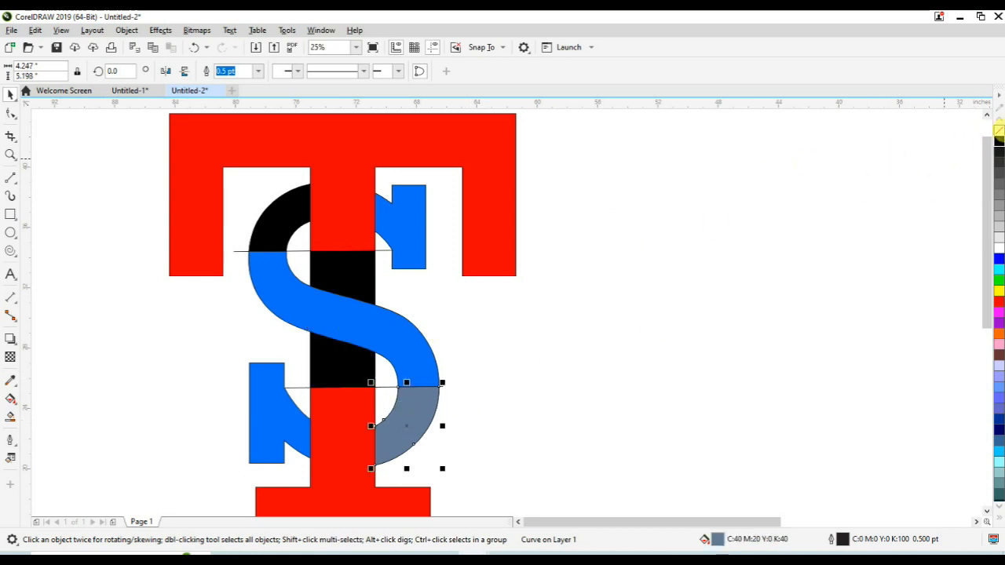
{"action": "left_click", "coordinate": [999, 142]}
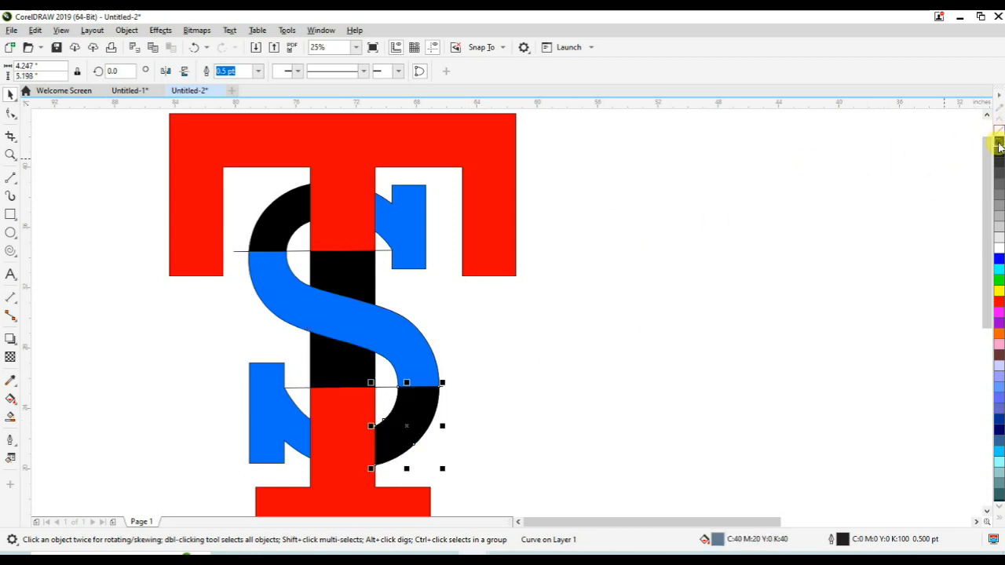
Step: Delete the two thin dividing lines across the upper and lower parts of the S
{"action": "left_click", "coordinate": [238, 254]}
{"action": "left_click", "coordinate": [240, 252]}
{"action": "left_click", "coordinate": [244, 258]}
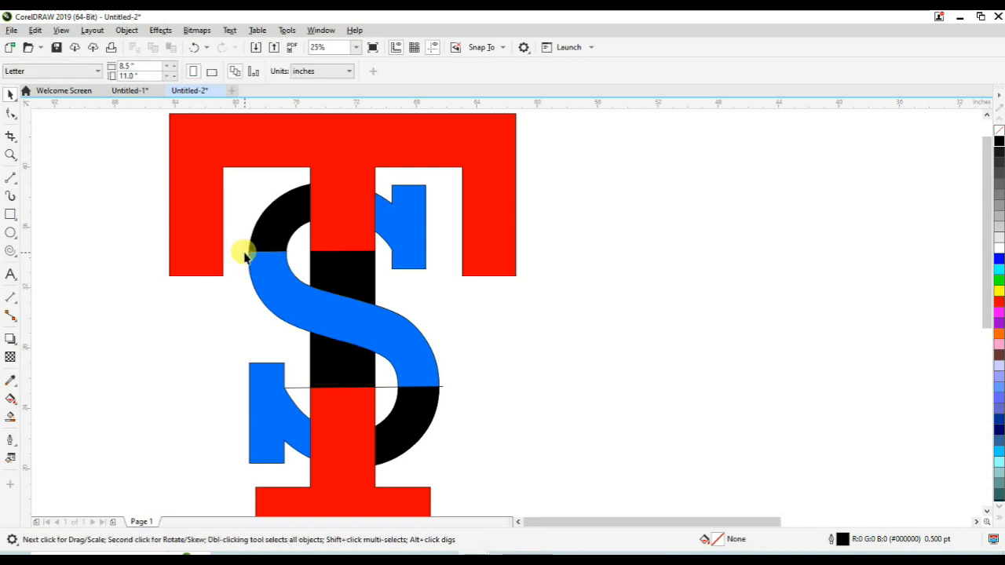
{"action": "left_click", "coordinate": [296, 387]}
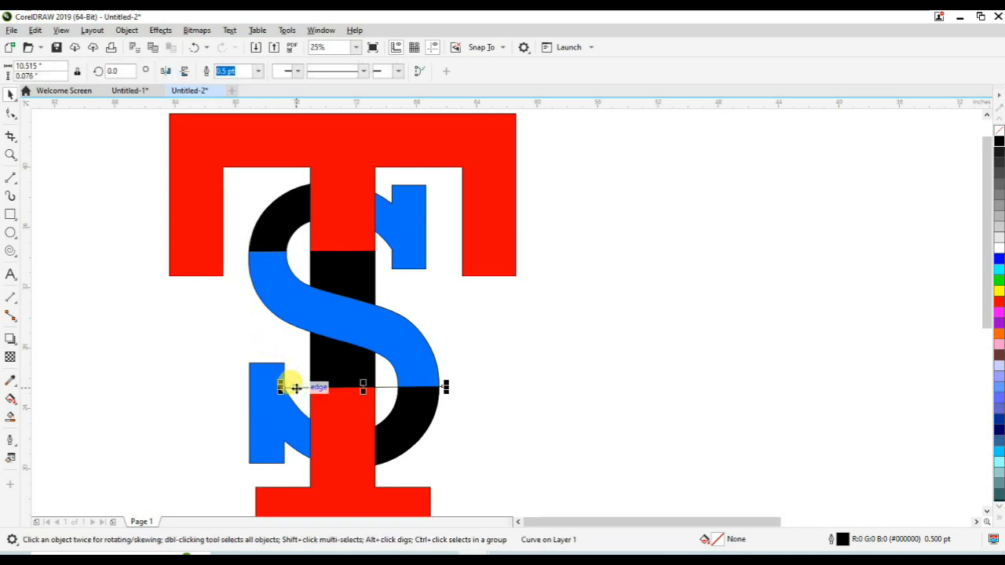
{"action": "left_click", "coordinate": [299, 386]}
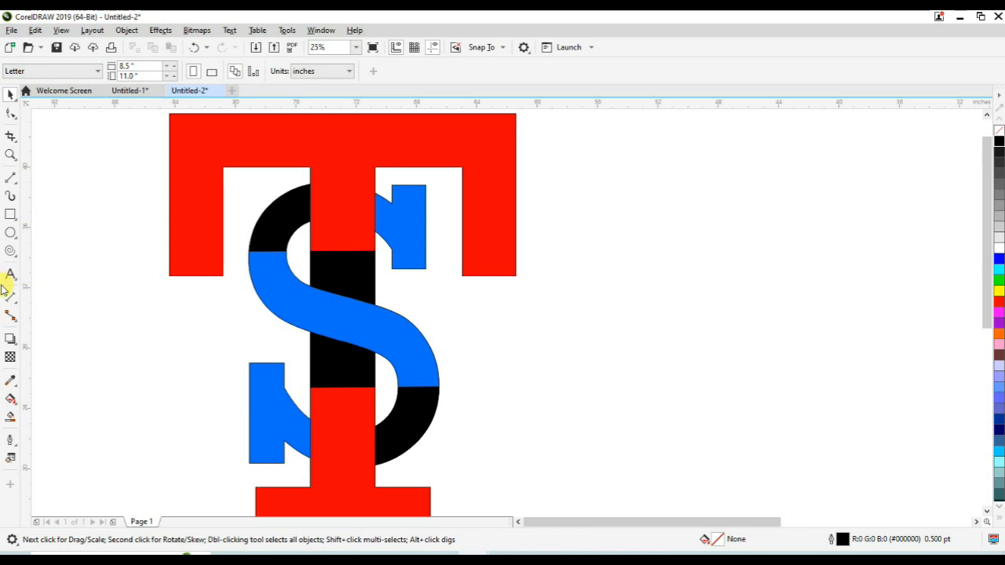
Step: Apply a fountain transparency to the black upper-left S piece, fading from black at the T's stem to fully transparent along the curve
{"action": "left_click", "coordinate": [10, 359]}
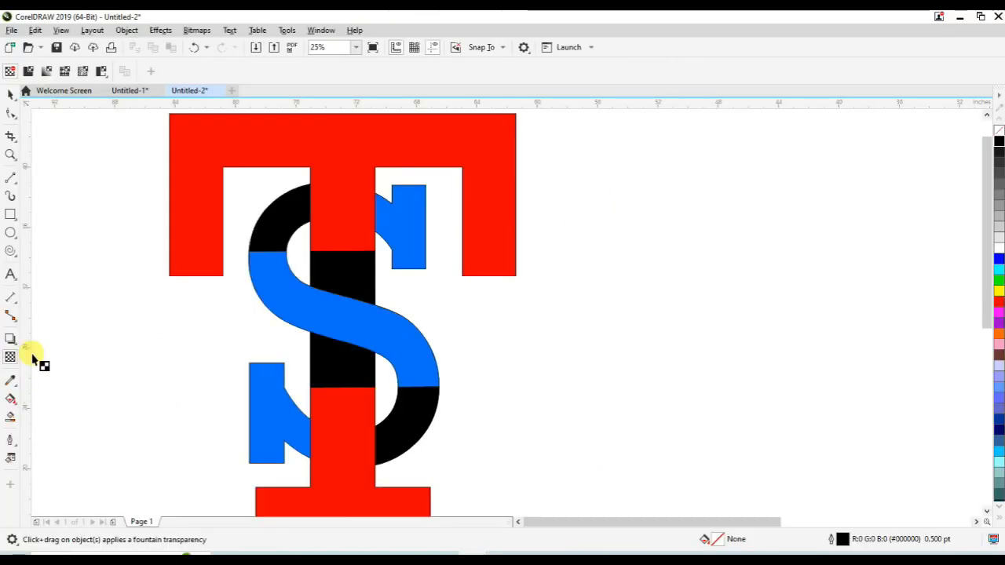
{"action": "left_click", "coordinate": [270, 249]}
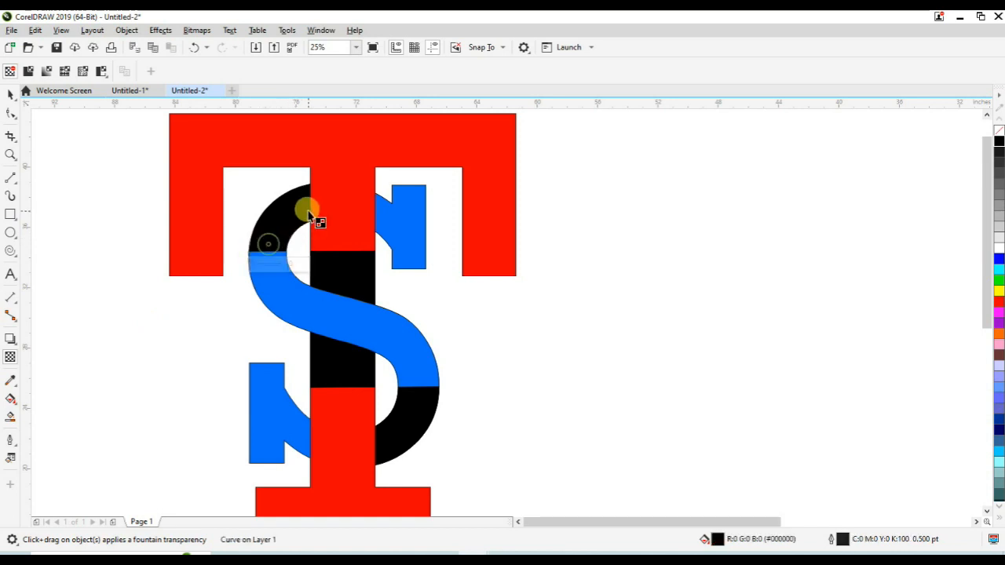
{"action": "left_click_drag", "start_coordinate": [274, 227], "coordinate": [265, 260]}
{"action": "left_click", "coordinate": [271, 227]}
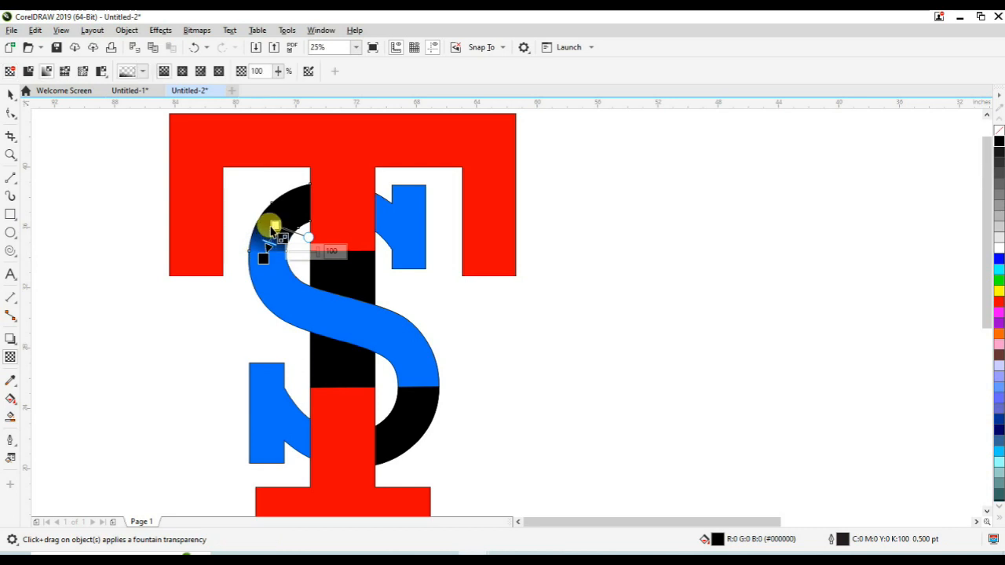
{"action": "left_click_drag", "start_coordinate": [276, 224], "coordinate": [317, 195]}
{"action": "left_click_drag", "start_coordinate": [263, 258], "coordinate": [275, 226]}
{"action": "left_click", "coordinate": [280, 219]}
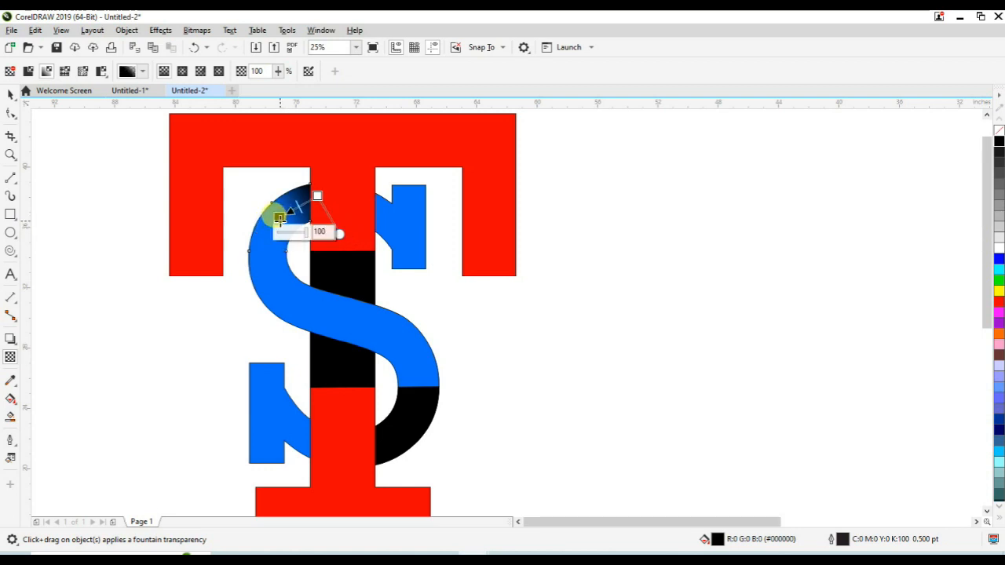
Step: Shorten the upper-left S piece's transparency gradient so the shadow stays close to the T's stem
{"action": "scroll", "coordinate": [279, 219], "scroll_direction": "up", "scroll_amount": 2}
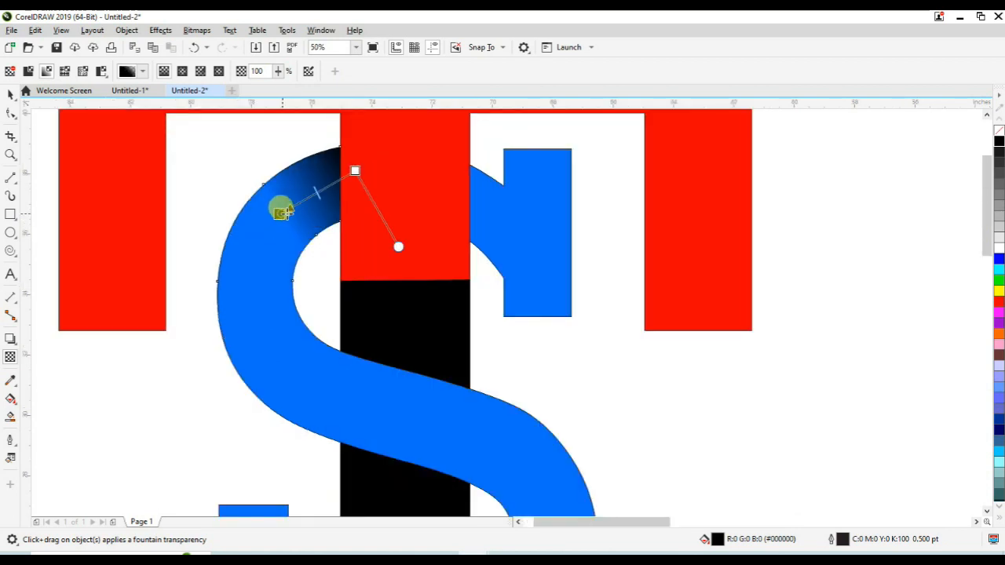
{"action": "left_click", "coordinate": [291, 206]}
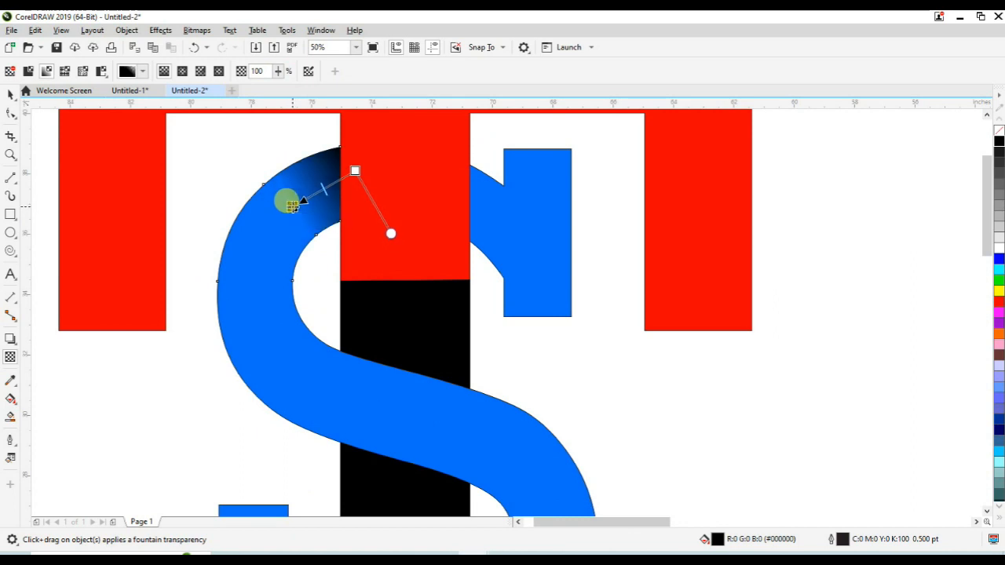
{"action": "left_click", "coordinate": [298, 206]}
{"action": "left_click", "coordinate": [293, 201]}
{"action": "left_click", "coordinate": [296, 201]}
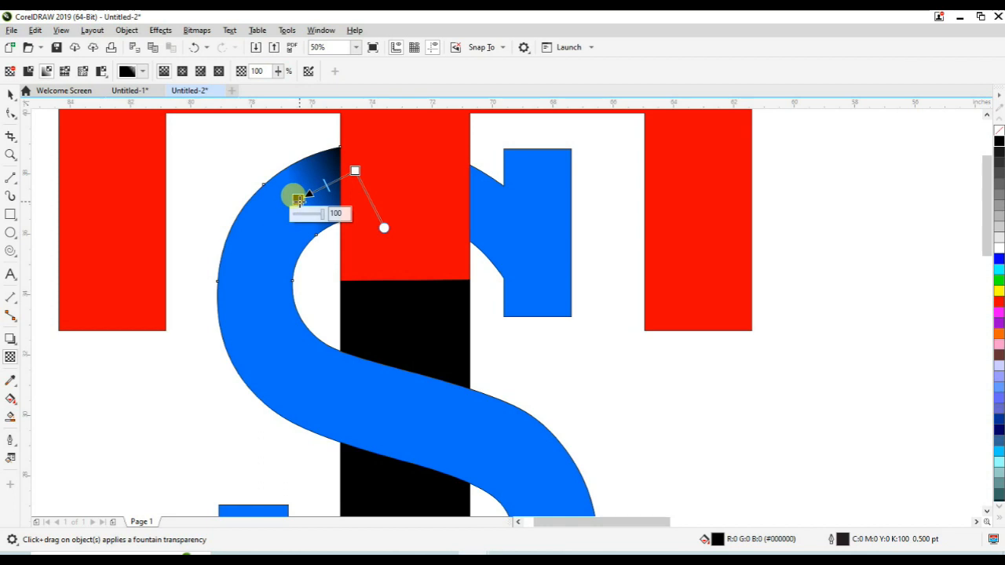
Step: Apply a short fountain transparency to the black stem piece above the S's crossing, fading upward from the blue edge
{"action": "scroll", "coordinate": [299, 201], "scroll_direction": "down", "scroll_amount": 1}
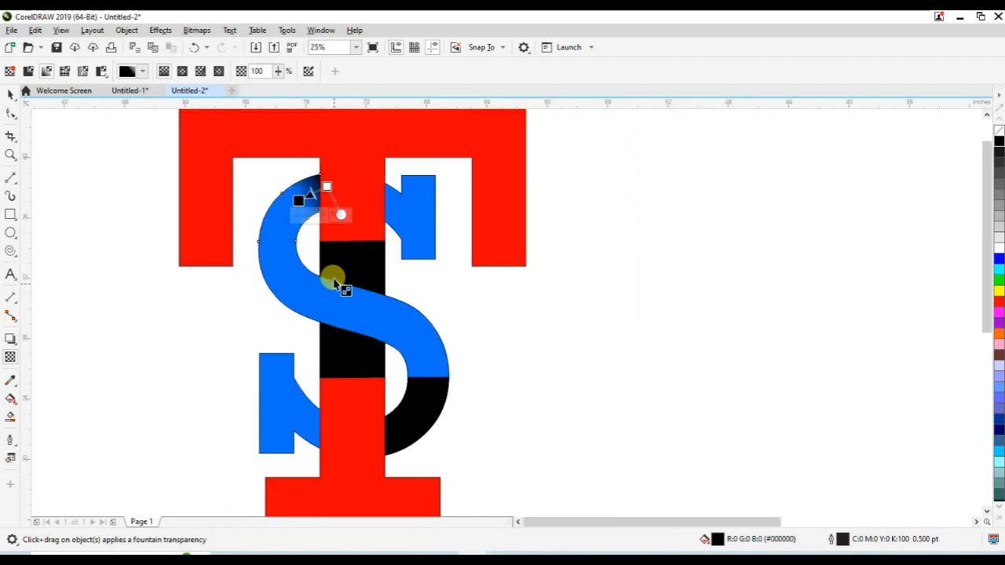
{"action": "left_click", "coordinate": [343, 253]}
{"action": "scroll", "coordinate": [348, 275], "scroll_direction": "up", "scroll_amount": 1}
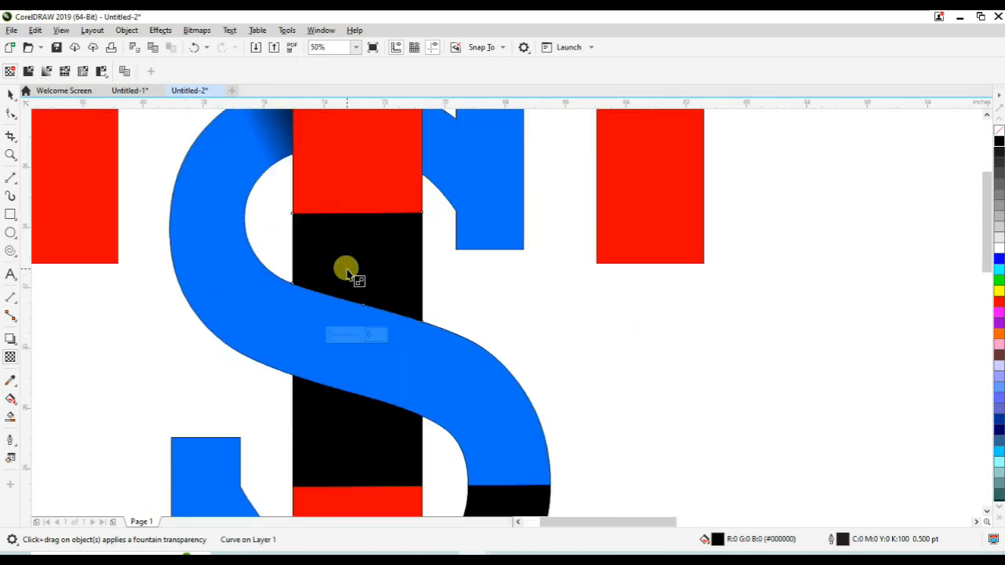
{"action": "left_click_drag", "start_coordinate": [347, 269], "coordinate": [359, 233]}
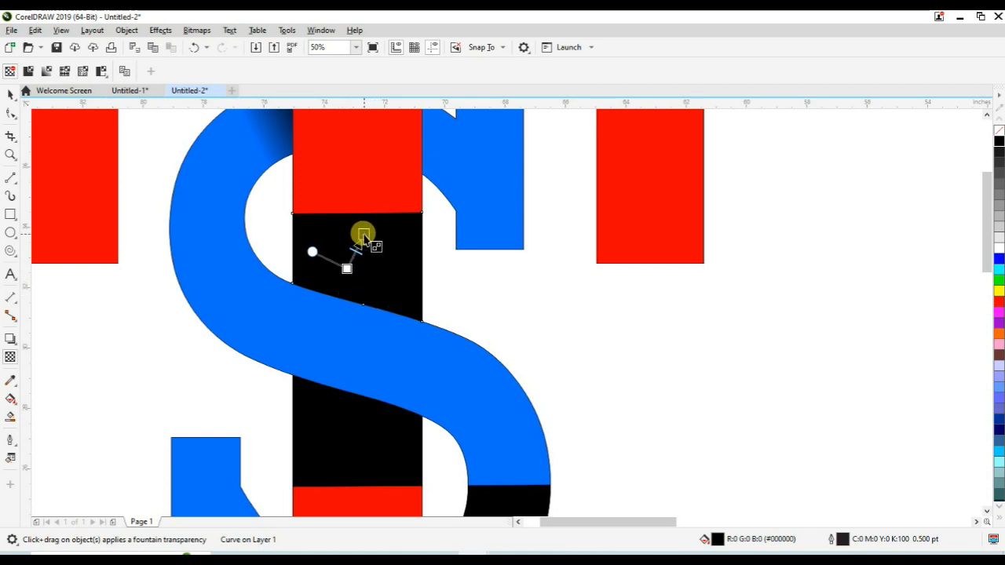
{"action": "left_click_drag", "start_coordinate": [346, 268], "coordinate": [349, 325]}
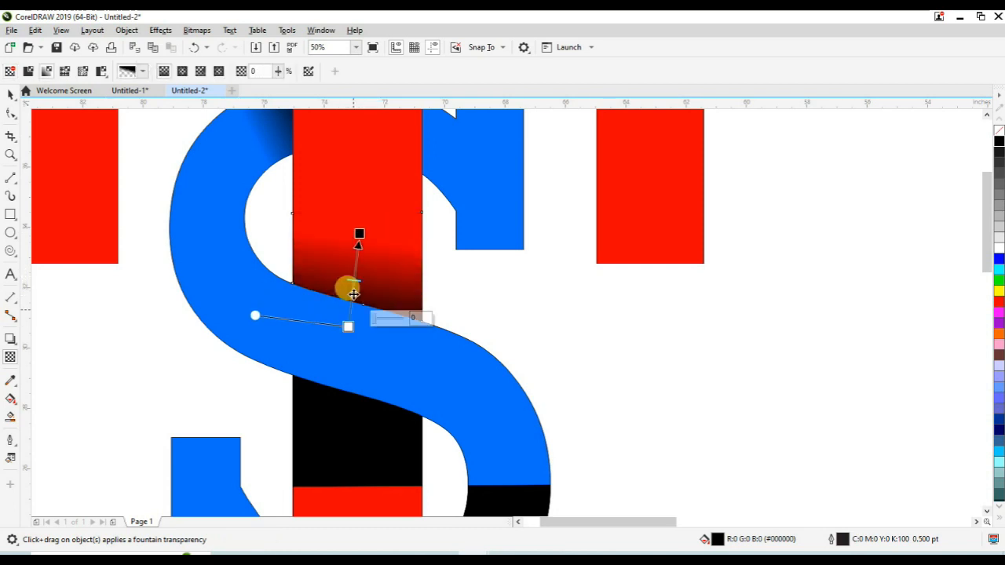
{"action": "left_click_drag", "start_coordinate": [359, 233], "coordinate": [357, 268]}
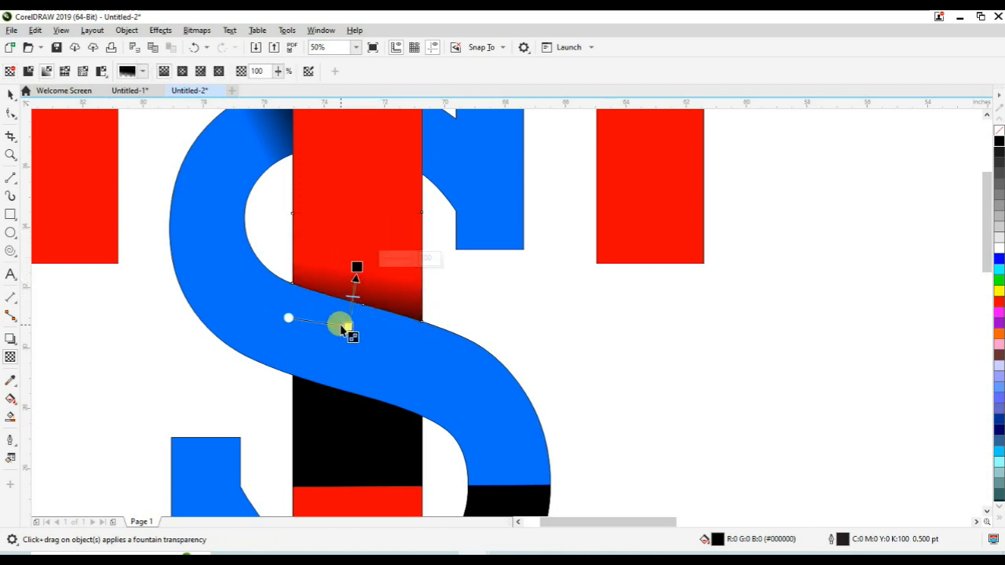
{"action": "left_click_drag", "start_coordinate": [349, 325], "coordinate": [347, 315]}
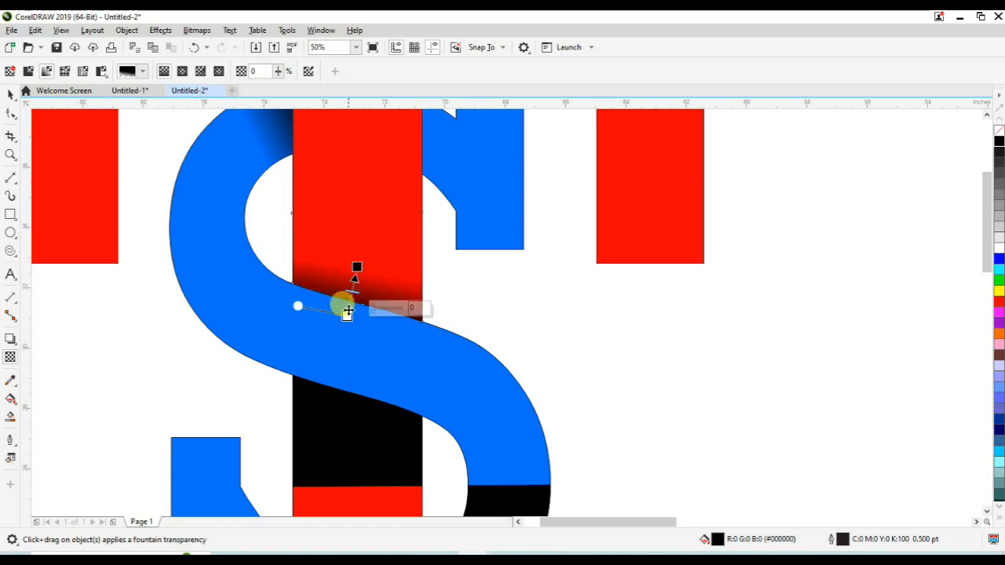
{"action": "left_click_drag", "start_coordinate": [355, 267], "coordinate": [356, 277]}
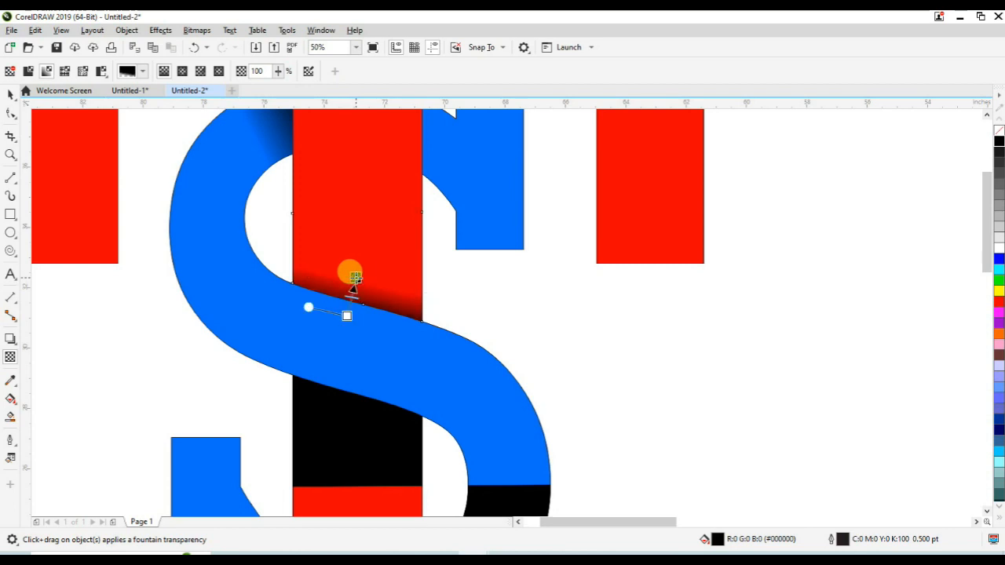
Step: Apply a short fountain transparency to the black stem piece below the S's crossing, fading downward from the blue edge
{"action": "left_click_drag", "start_coordinate": [350, 439], "coordinate": [351, 366]}
{"action": "left_click", "coordinate": [355, 462]}
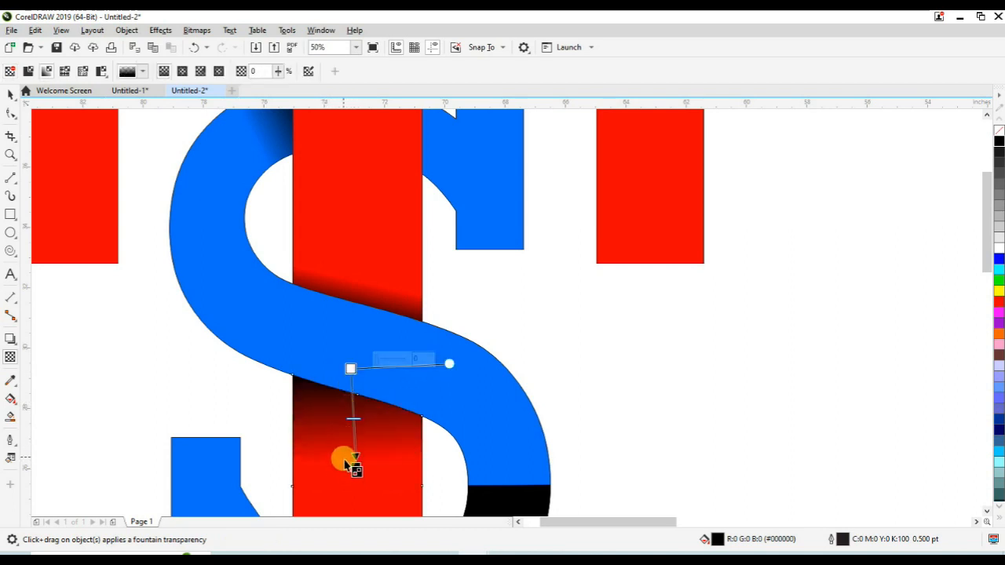
{"action": "left_click_drag", "start_coordinate": [354, 463], "coordinate": [339, 432]}
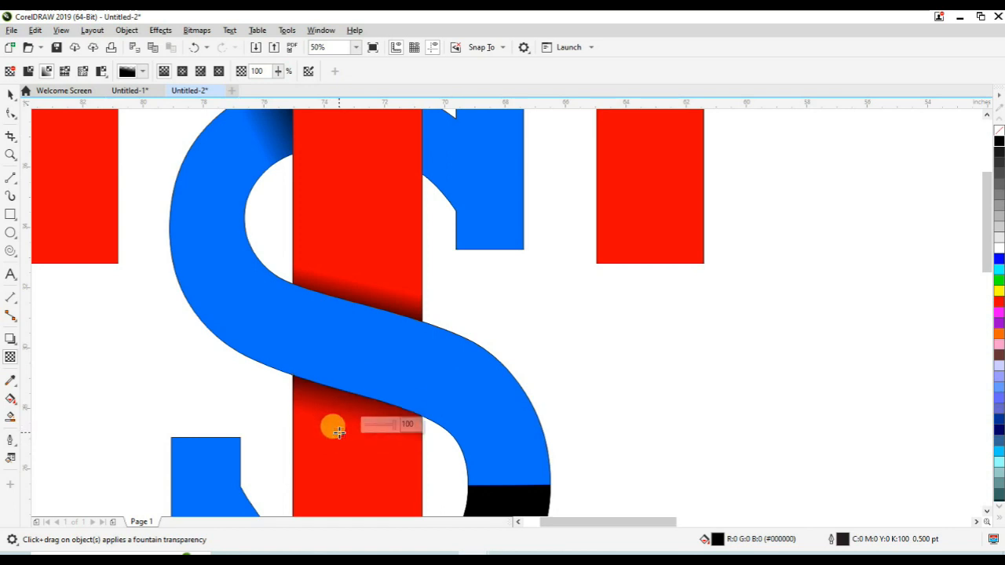
{"action": "left_click_drag", "start_coordinate": [350, 369], "coordinate": [350, 380]}
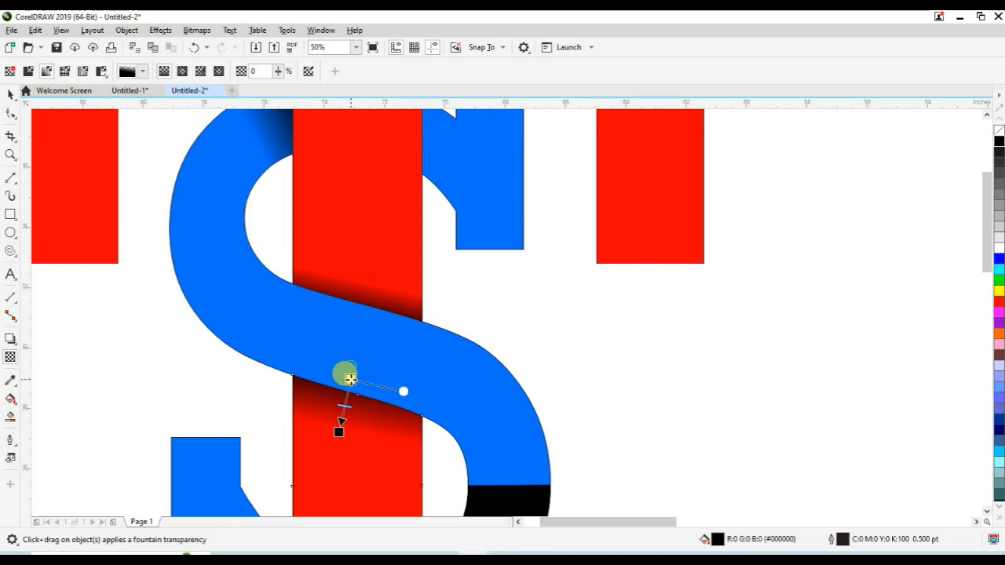
{"action": "left_click_drag", "start_coordinate": [328, 434], "coordinate": [343, 425]}
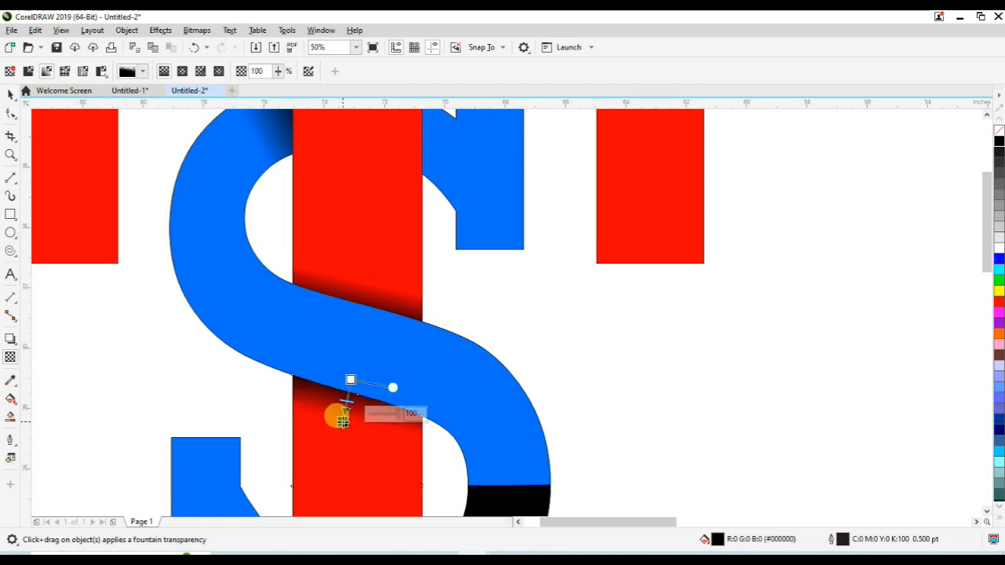
Step: Apply a fountain transparency to the black lower-right S piece, fading from black near the T's stem up along the curve
{"action": "scroll", "coordinate": [354, 442], "scroll_direction": "down", "scroll_amount": 1}
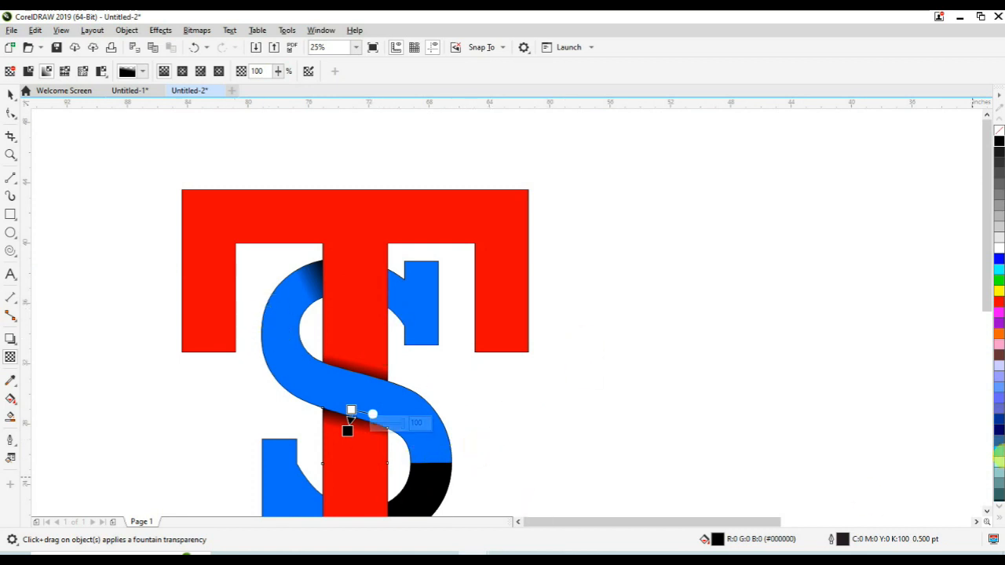
{"action": "left_click", "coordinate": [986, 511]}
{"action": "left_click", "coordinate": [400, 435]}
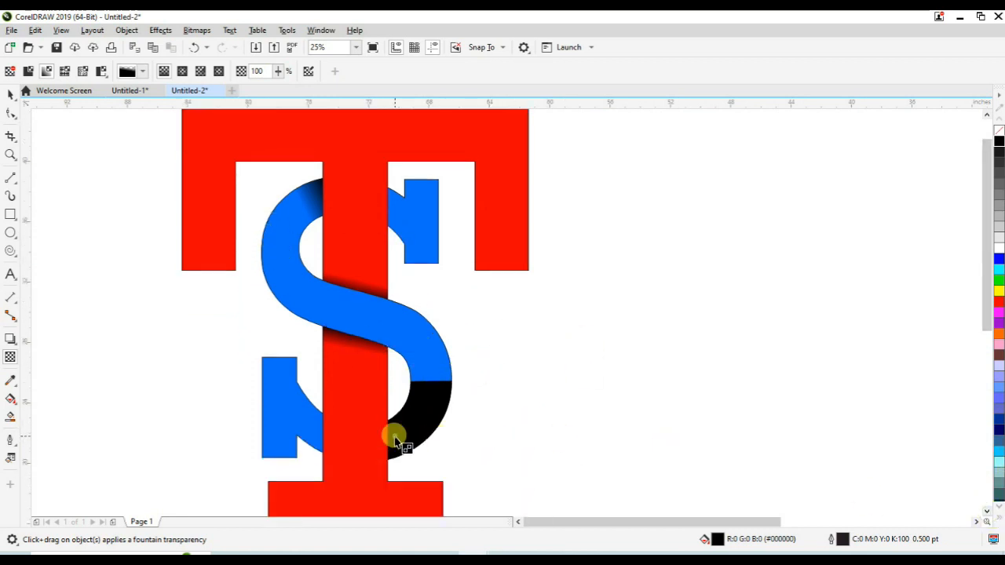
{"action": "scroll", "coordinate": [410, 438], "scroll_direction": "up", "scroll_amount": 1}
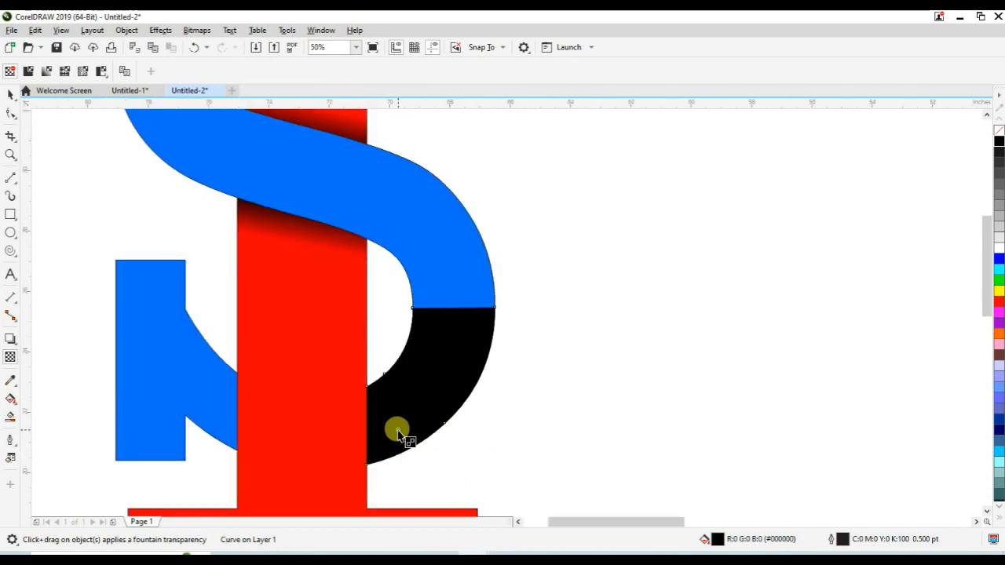
{"action": "left_click_drag", "start_coordinate": [384, 431], "coordinate": [426, 400]}
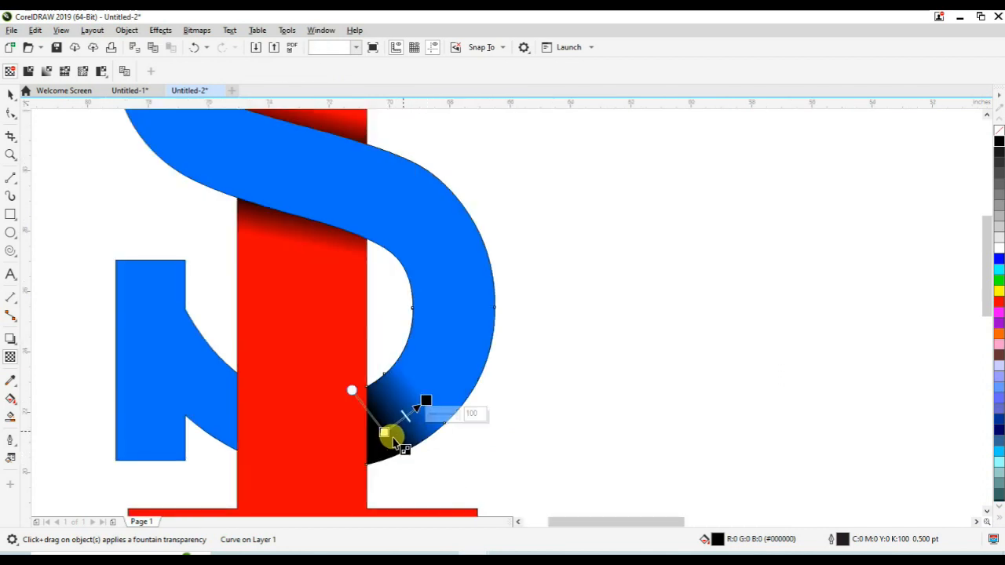
Step: Reposition and shorten the lower-right S piece's transparency gradient so the shadow hugs the edge of the T's stem
{"action": "left_click_drag", "start_coordinate": [383, 431], "coordinate": [349, 441]}
{"action": "left_click_drag", "start_coordinate": [426, 401], "coordinate": [405, 417]}
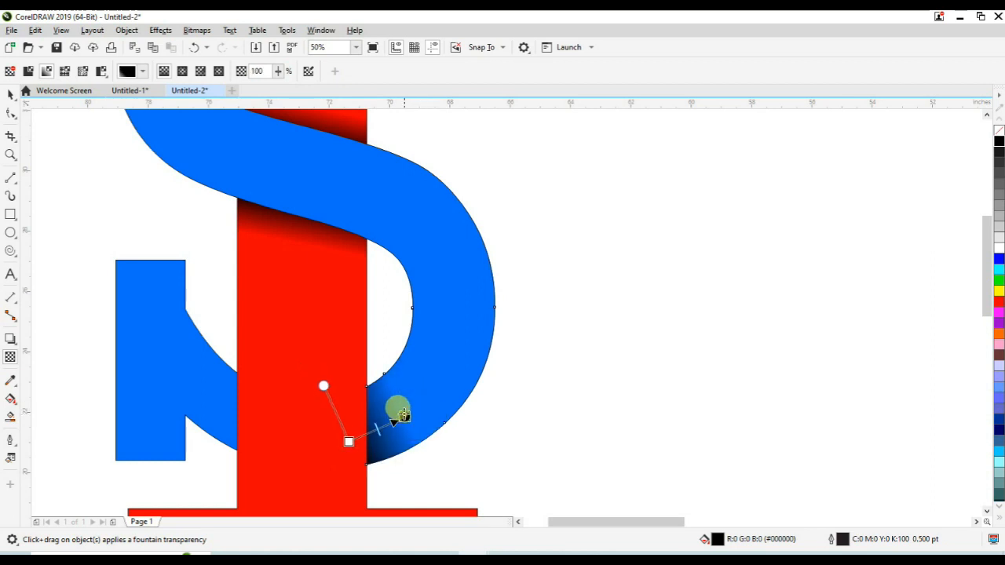
{"action": "left_click", "coordinate": [400, 409]}
{"action": "left_click_drag", "start_coordinate": [402, 410], "coordinate": [403, 421]}
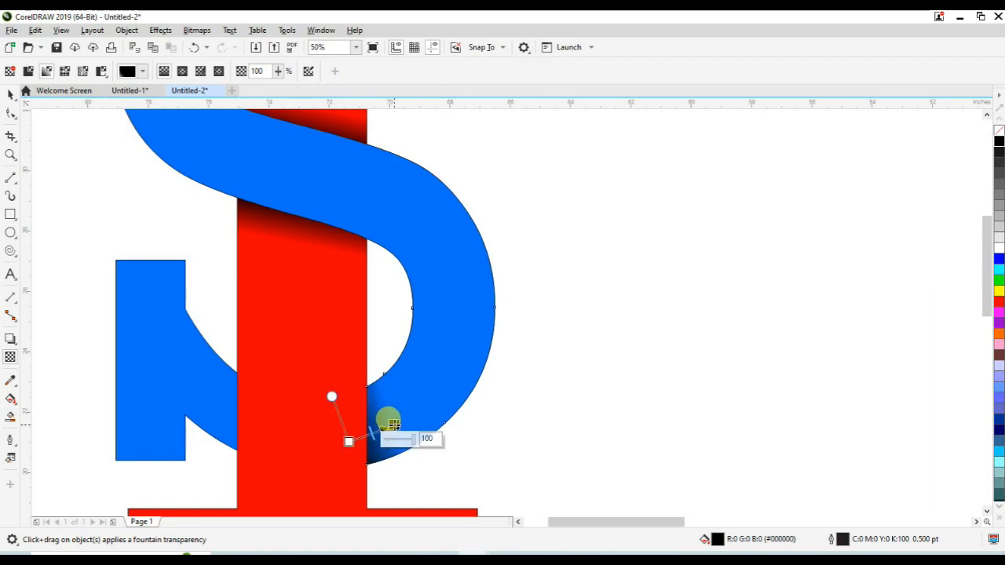
{"action": "left_click_drag", "start_coordinate": [348, 440], "coordinate": [365, 442]}
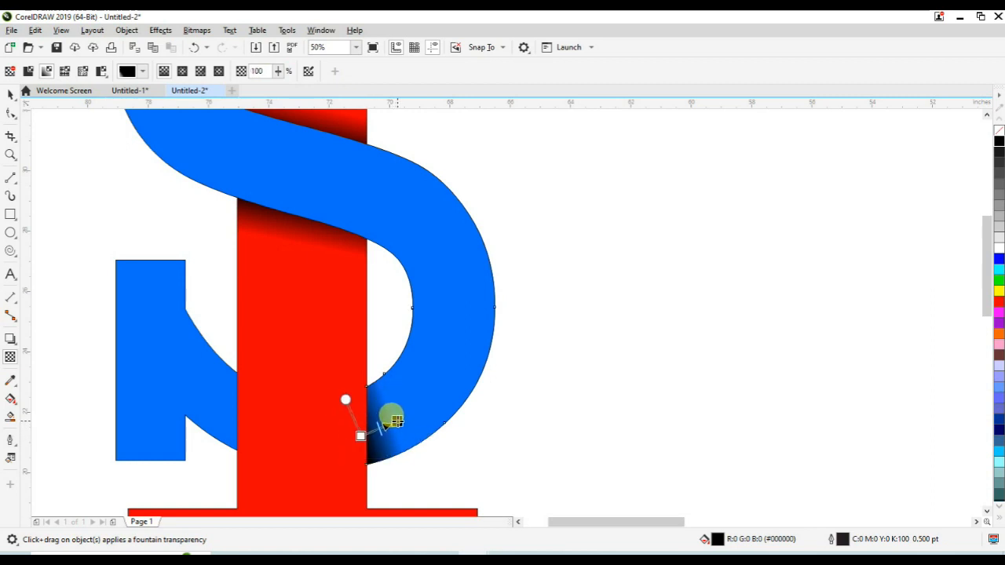
{"action": "left_click_drag", "start_coordinate": [407, 426], "coordinate": [397, 427]}
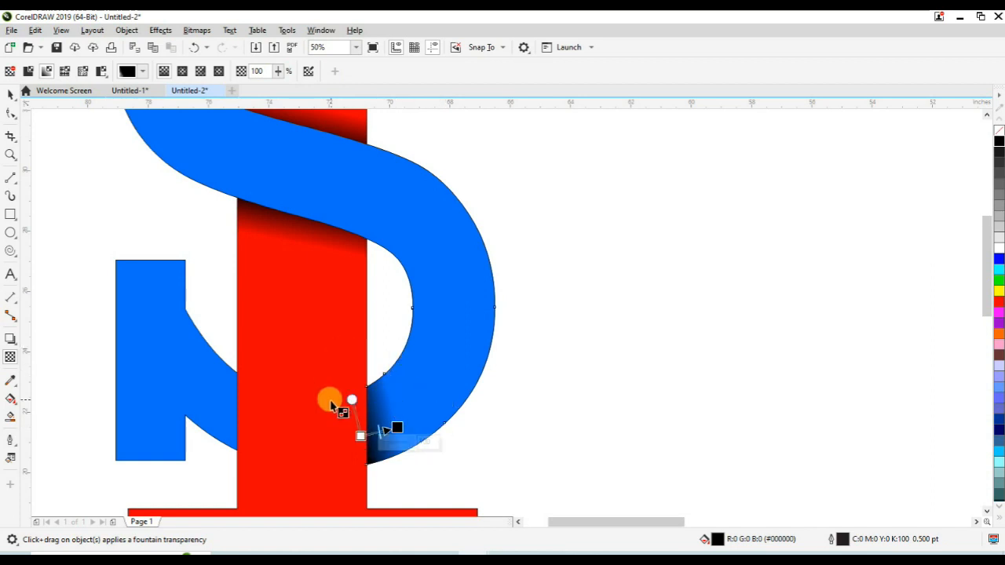
Step: Create Smart Fill shapes over the S's upper-right and lower-left end pieces and color both black
{"action": "left_click", "coordinate": [184, 412]}
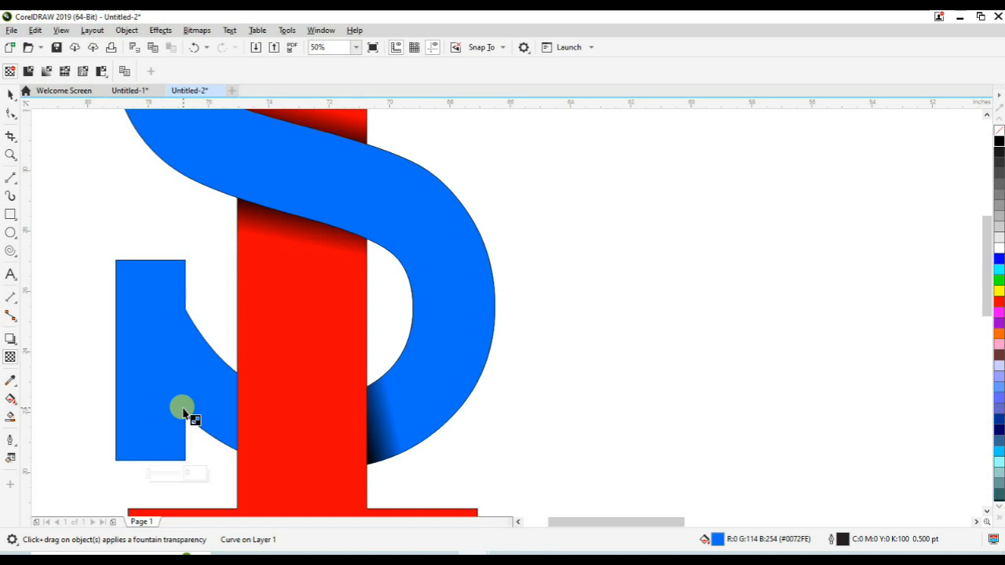
{"action": "scroll", "coordinate": [188, 413], "scroll_direction": "down", "scroll_amount": 1}
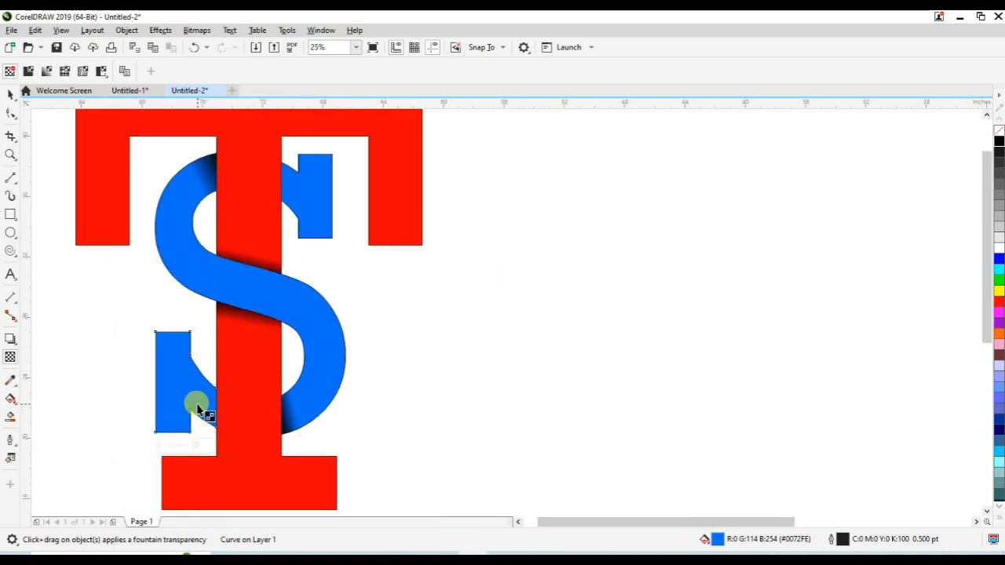
{"action": "left_click", "coordinate": [10, 95]}
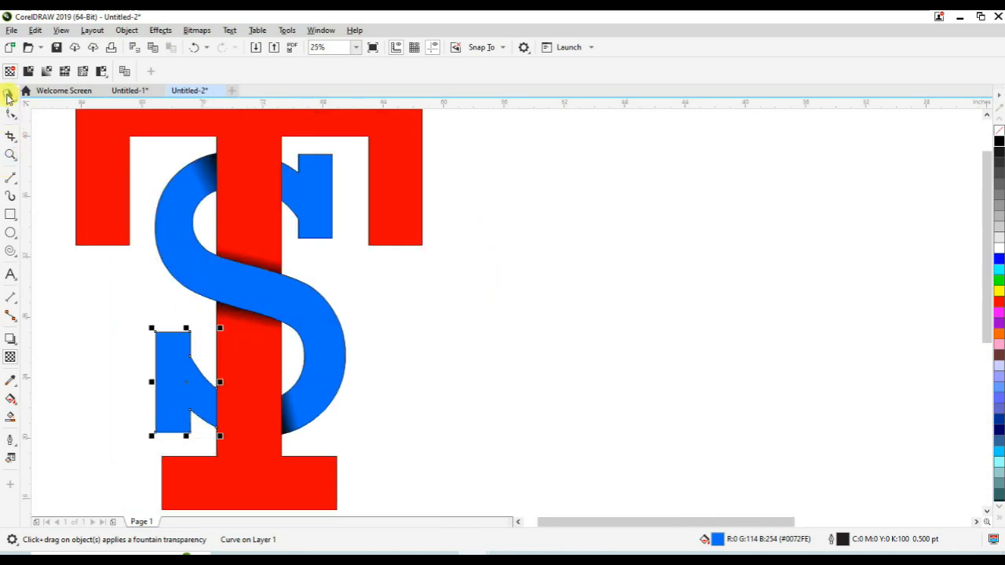
{"action": "left_click", "coordinate": [9, 95]}
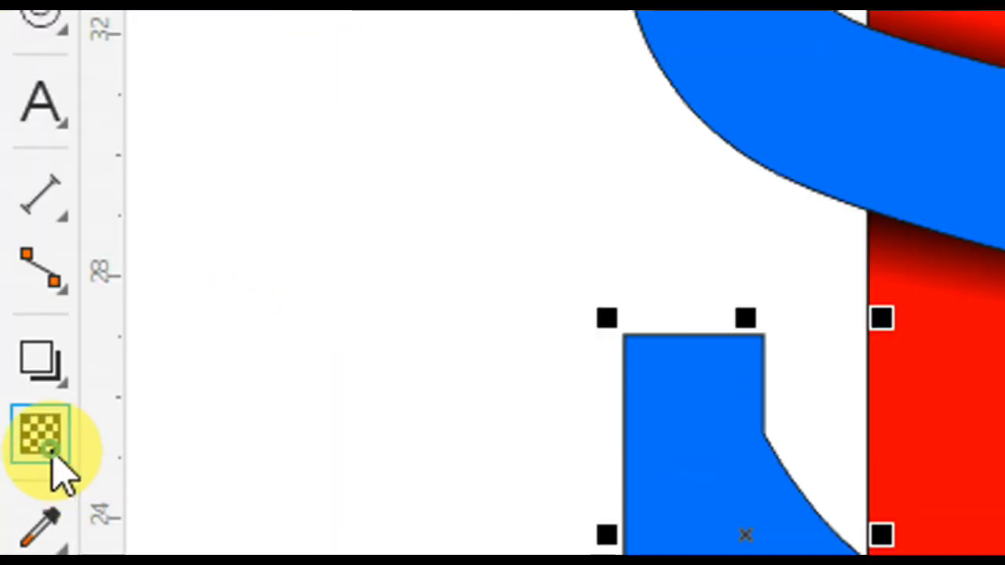
{"action": "left_click", "coordinate": [26, 417]}
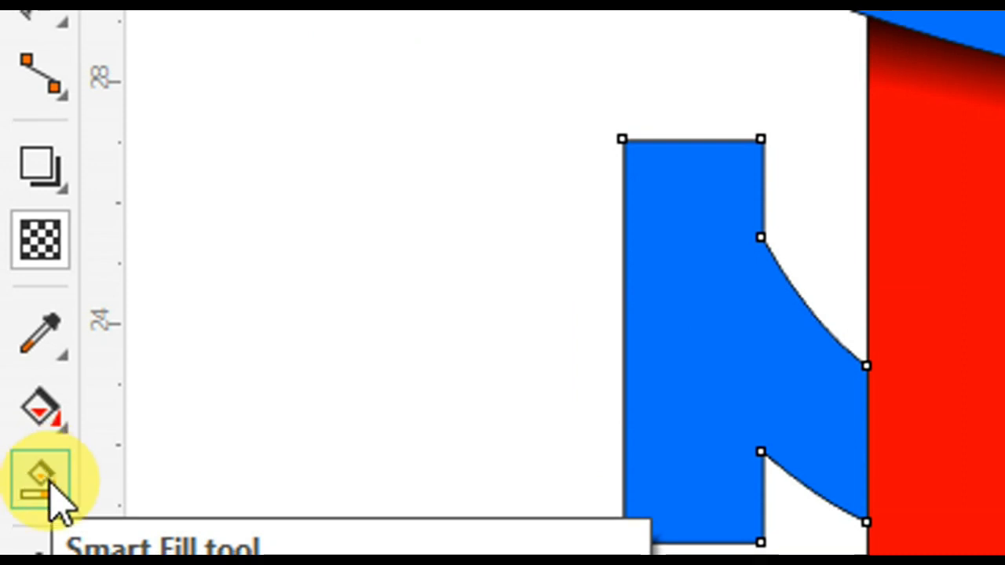
{"action": "left_click", "coordinate": [49, 481]}
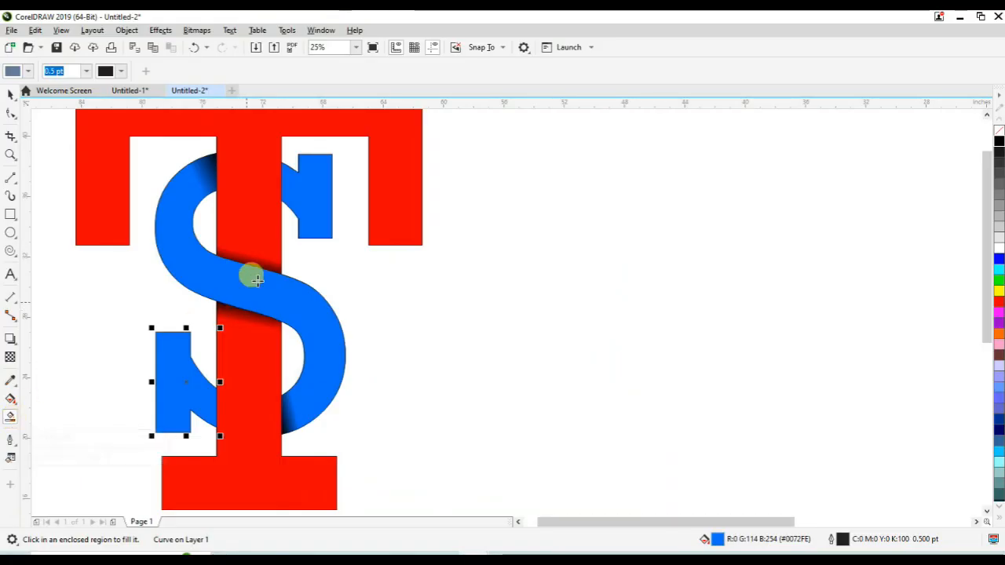
{"action": "left_click", "coordinate": [324, 182]}
{"action": "left_click", "coordinate": [168, 366]}
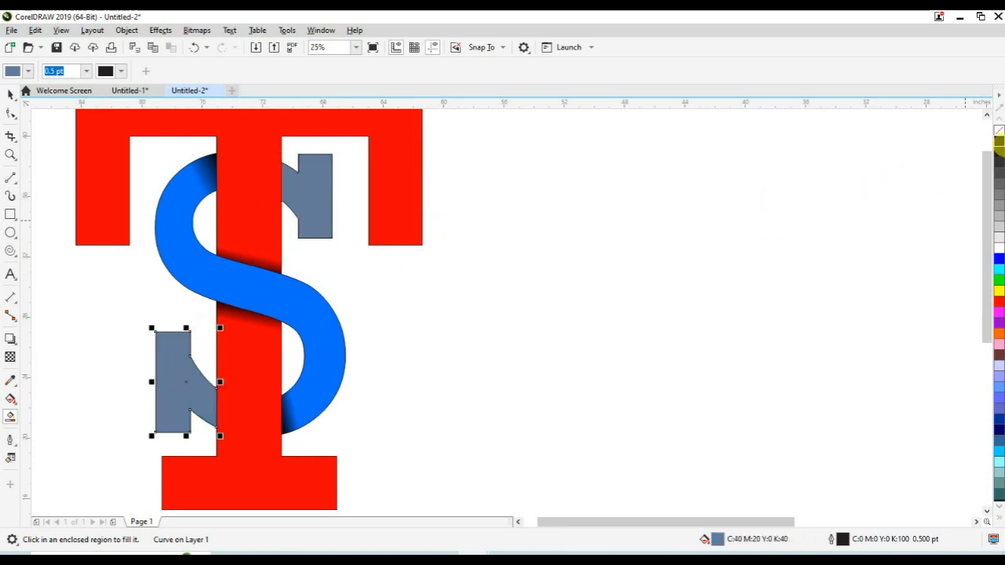
{"action": "left_click_drag", "start_coordinate": [998, 142], "coordinate": [158, 383]}
{"action": "left_click_drag", "start_coordinate": [907, 148], "coordinate": [305, 175]}
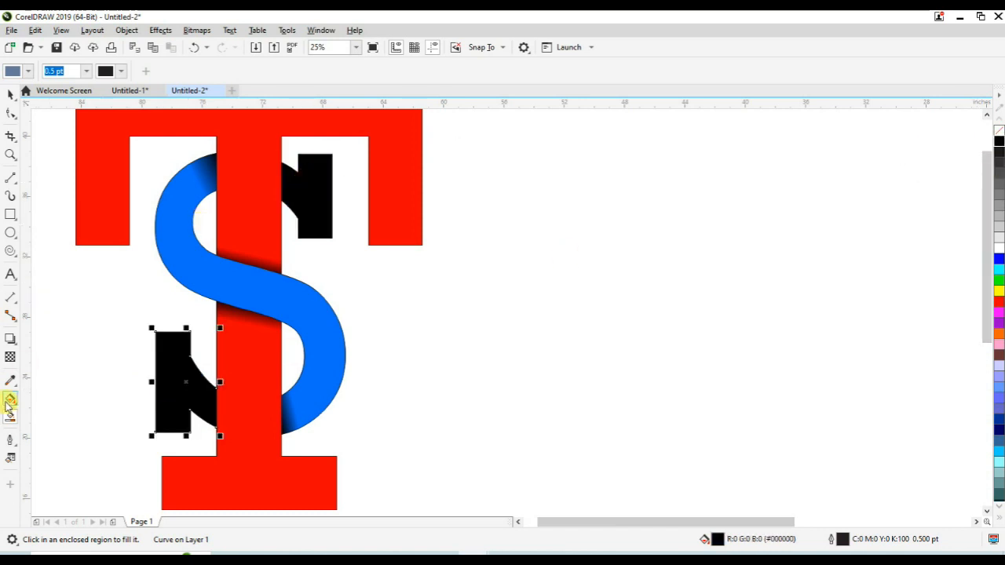
Step: Apply a fountain transparency to the black upper-right S piece, fading from black at the T's stem to fully transparent toward the serif
{"action": "left_click", "coordinate": [10, 358]}
{"action": "left_click_drag", "start_coordinate": [314, 198], "coordinate": [260, 180]}
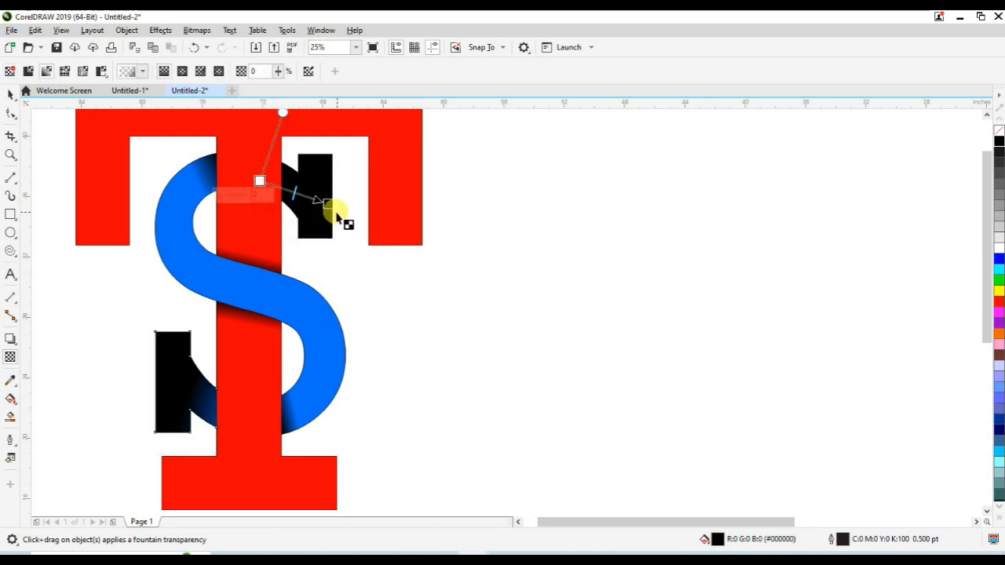
{"action": "left_click", "coordinate": [298, 193]}
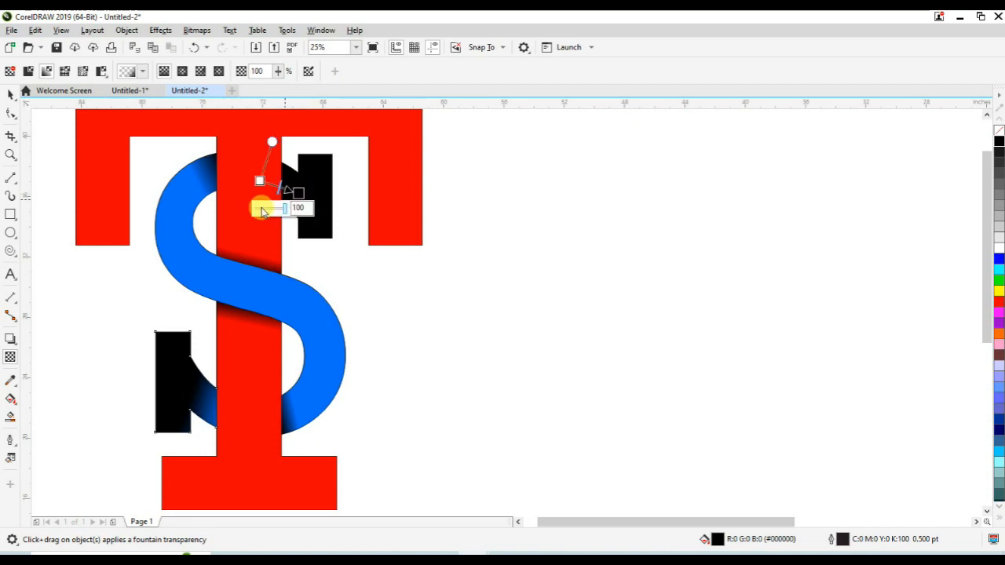
{"action": "left_click", "coordinate": [484, 265]}
{"action": "left_click", "coordinate": [313, 198]}
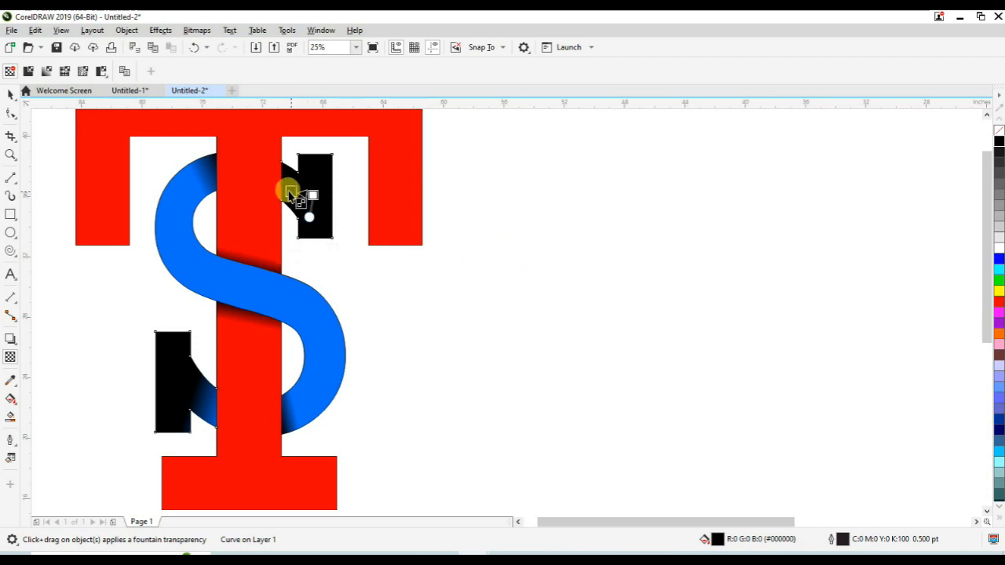
{"action": "left_click_drag", "start_coordinate": [276, 184], "coordinate": [346, 206]}
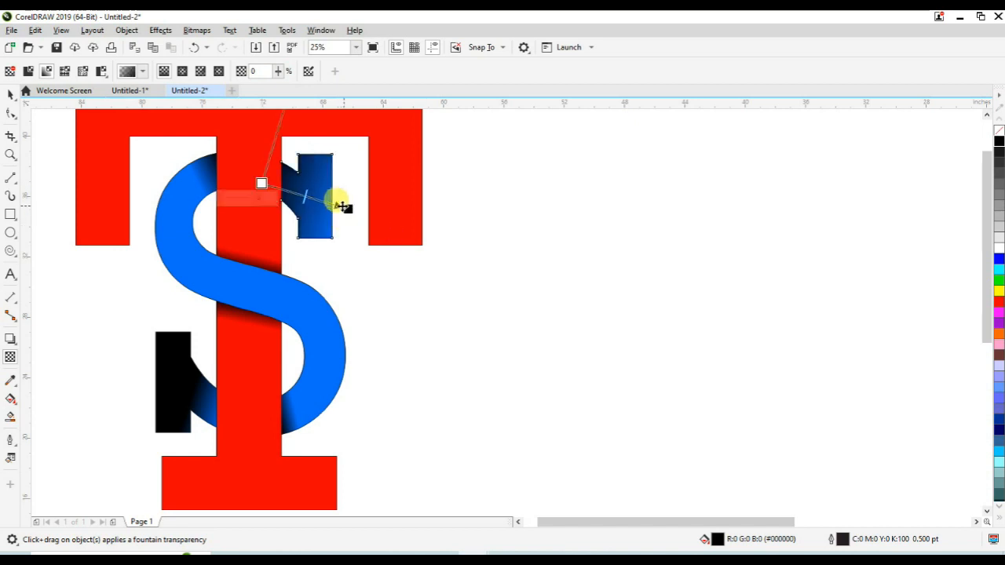
{"action": "left_click", "coordinate": [306, 196]}
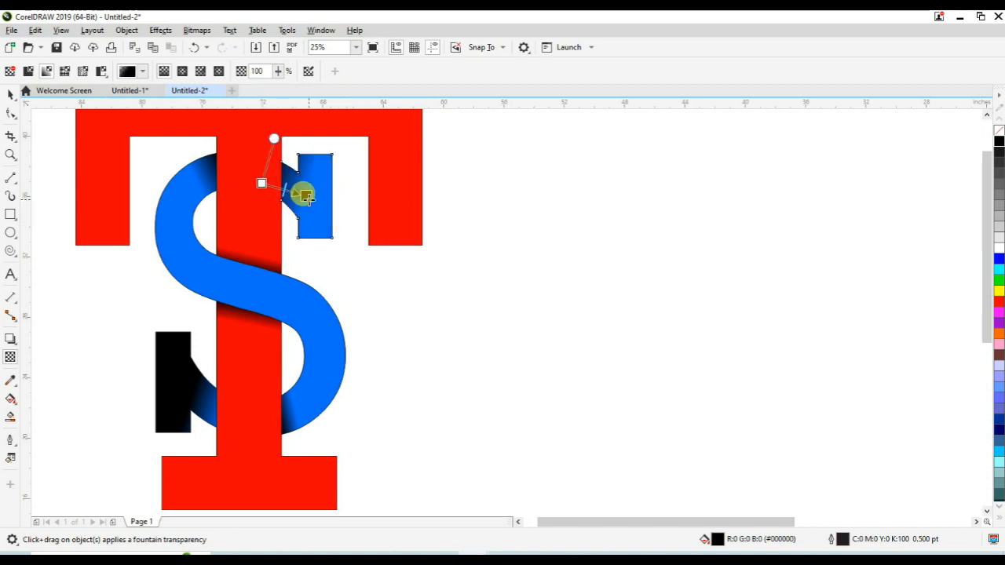
Step: Adjust both ends of the upper-right S piece's transparency gradient so the shadow fades out where the curve meets the serif
{"action": "left_click_drag", "start_coordinate": [306, 184], "coordinate": [271, 182]}
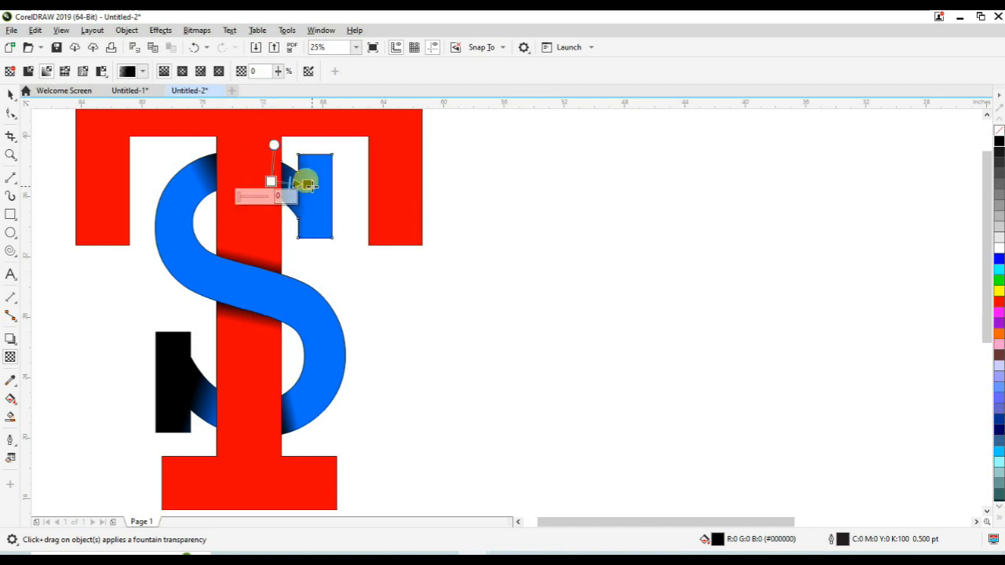
{"action": "left_click", "coordinate": [296, 186]}
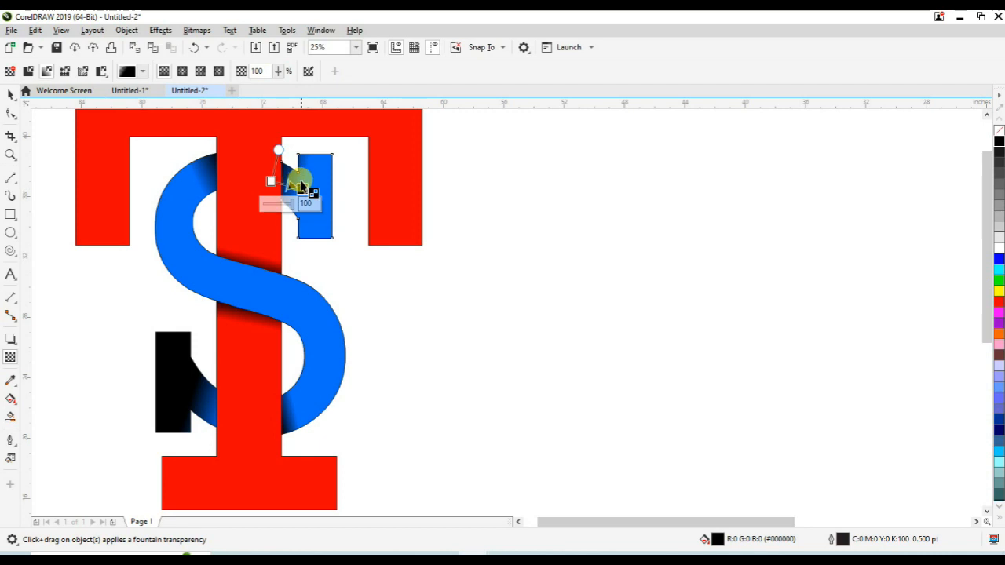
{"action": "scroll", "coordinate": [301, 185], "scroll_direction": "up", "scroll_amount": 2}
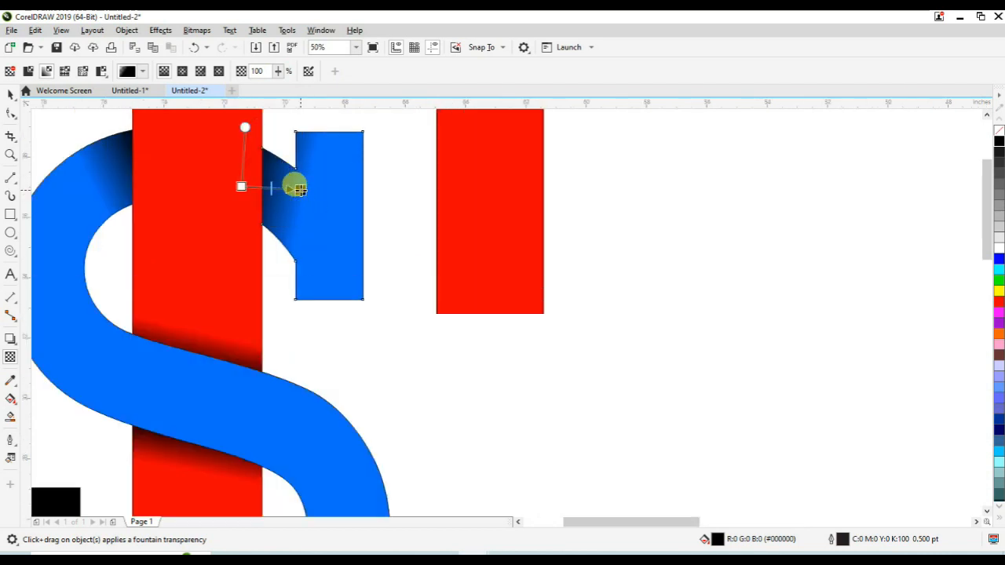
{"action": "left_click_drag", "start_coordinate": [241, 187], "coordinate": [224, 189]}
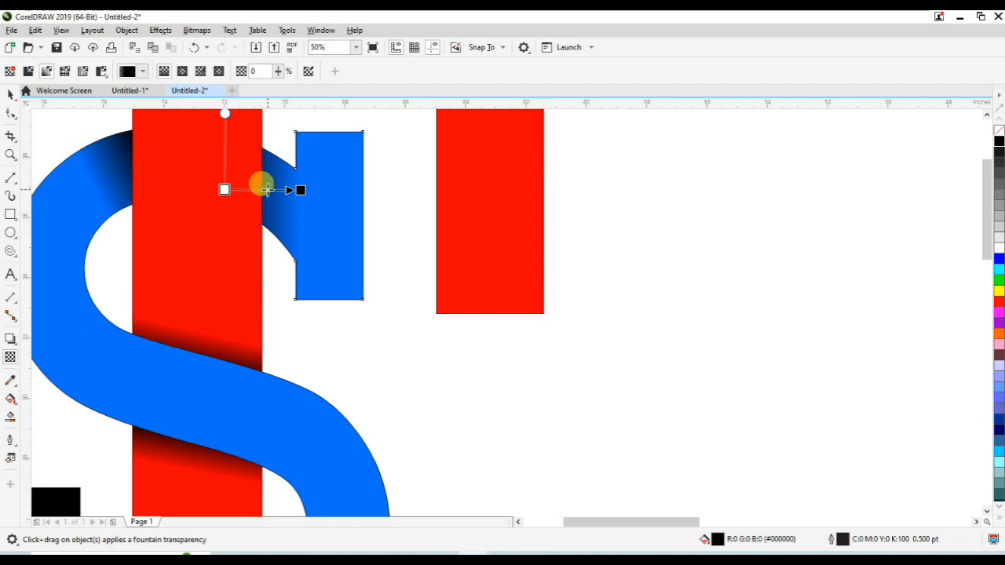
{"action": "left_click_drag", "start_coordinate": [296, 190], "coordinate": [292, 190]}
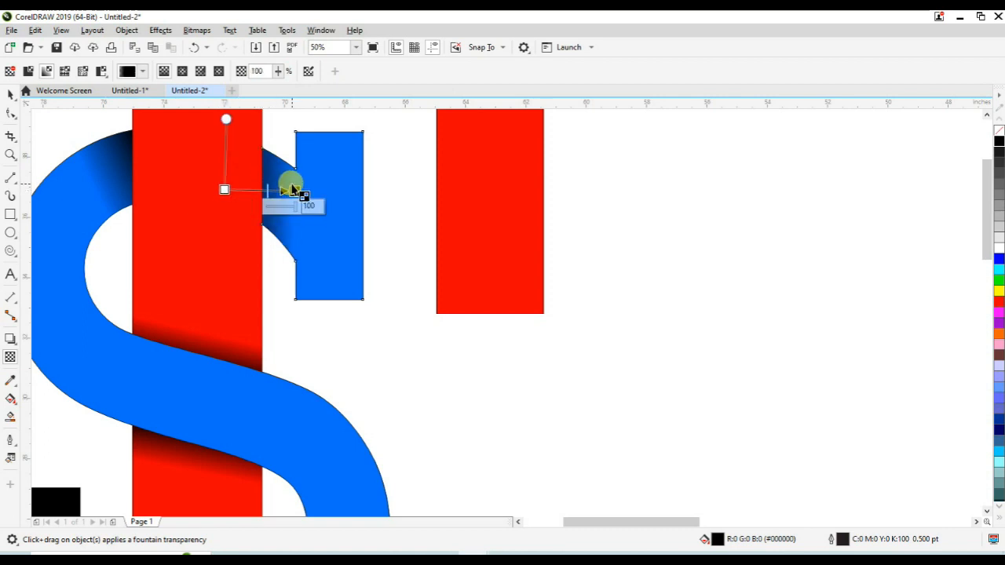
Step: Apply a fountain transparency to the black lower-left S piece, fading from black at the T's stem to fully transparent toward the serif
{"action": "scroll", "coordinate": [291, 321], "scroll_direction": "down", "scroll_amount": 2}
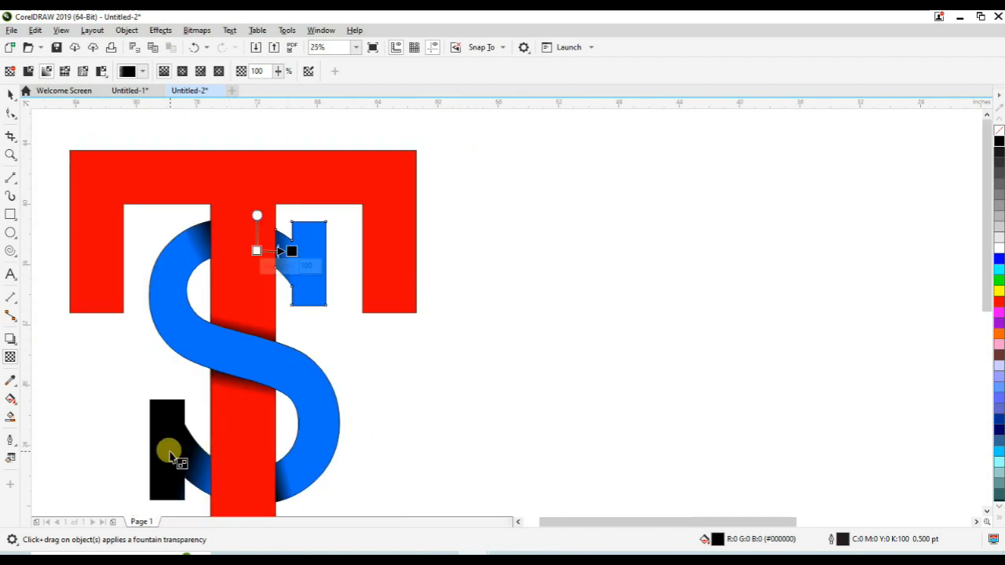
{"action": "left_click", "coordinate": [170, 457]}
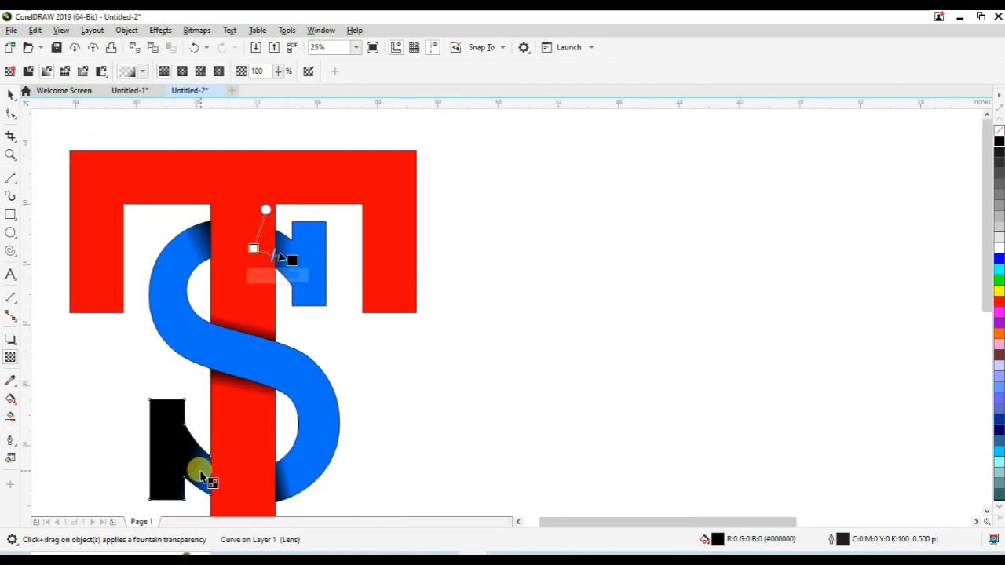
{"action": "mouse_move", "coordinate": [194, 468]}
{"action": "left_mouse_down"}
{"action": "mouse_move", "coordinate": [229, 474]}
{"action": "mouse_move", "coordinate": [161, 411]}
{"action": "mouse_move", "coordinate": [158, 455]}
{"action": "mouse_move", "coordinate": [231, 467]}
{"action": "left_mouse_up"}
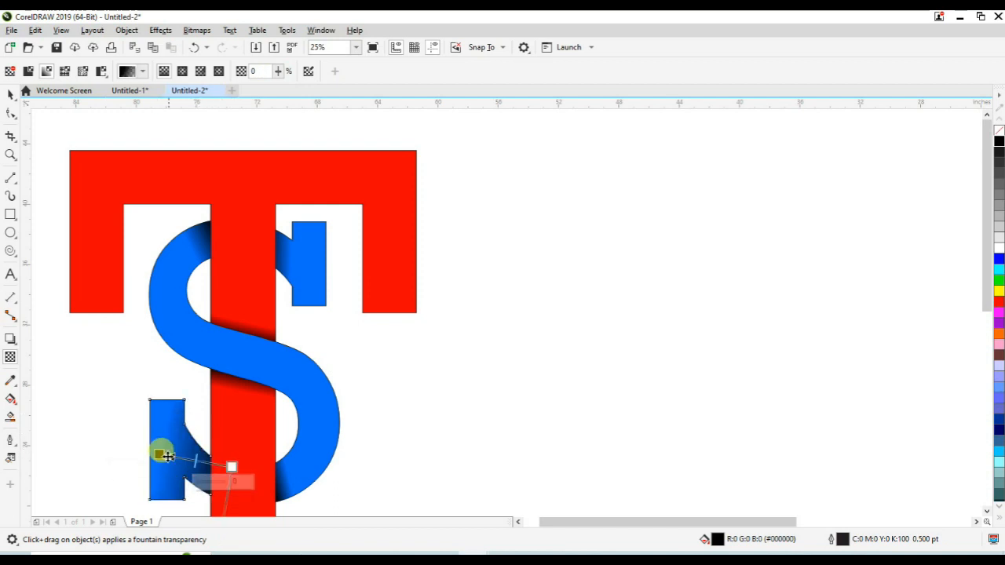
{"action": "left_click_drag", "start_coordinate": [158, 455], "coordinate": [167, 466]}
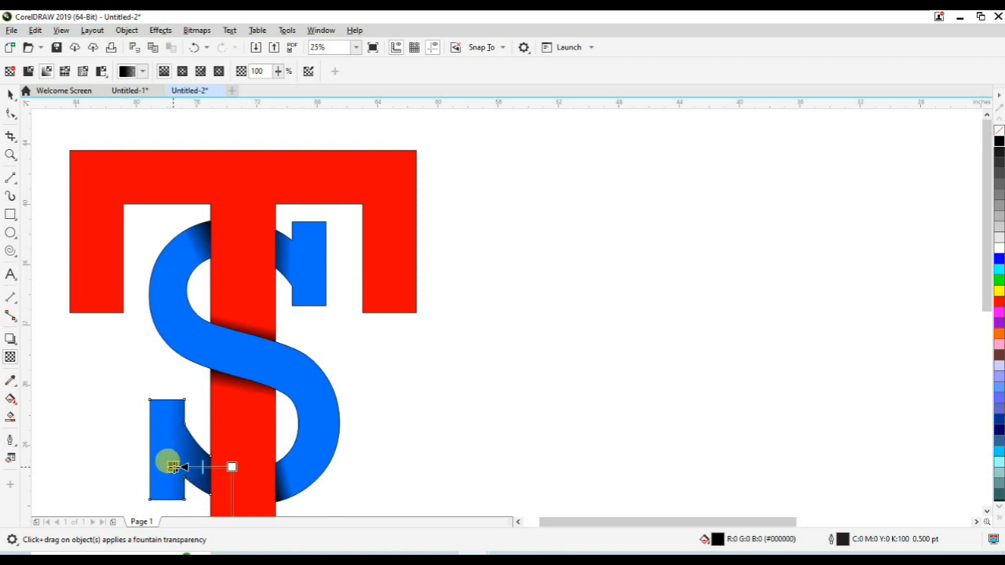
{"action": "left_click_drag", "start_coordinate": [180, 462], "coordinate": [179, 462]}
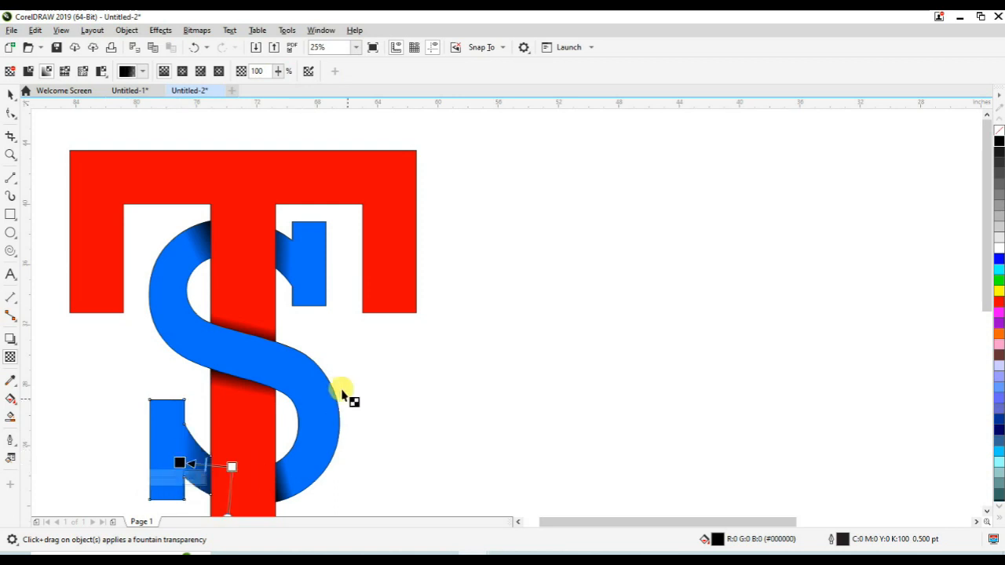
{"action": "left_click", "coordinate": [231, 466]}
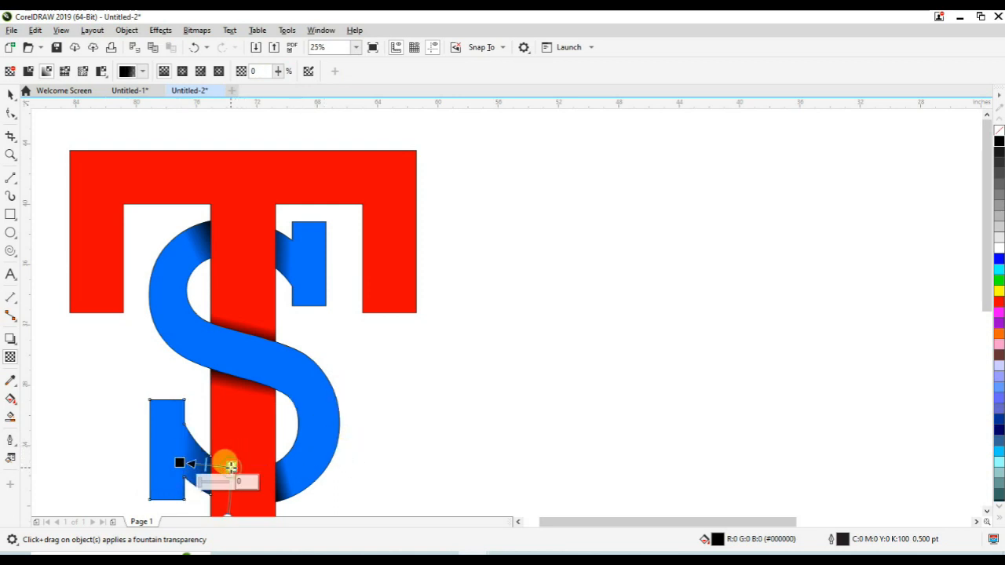
{"action": "left_click", "coordinate": [455, 286]}
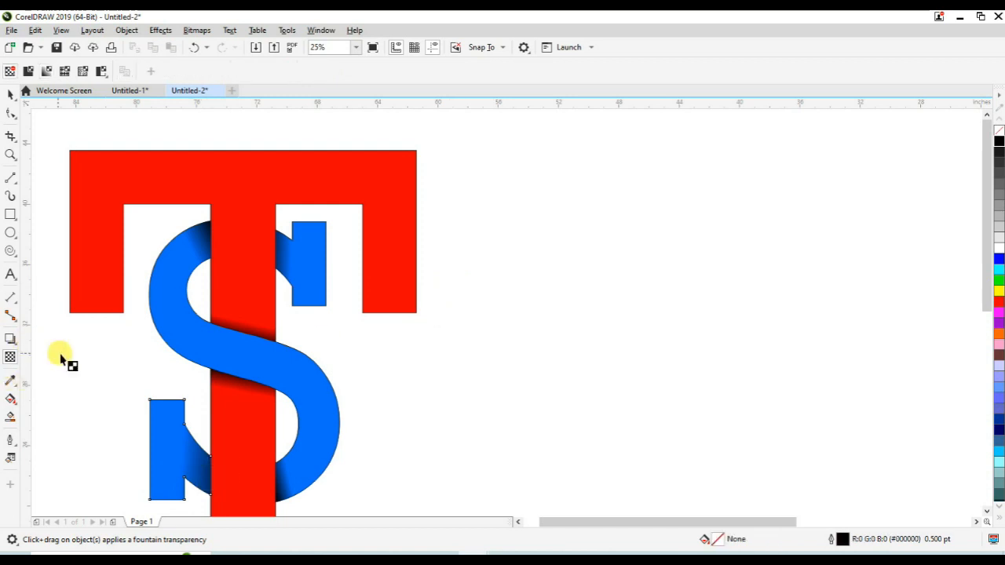
Step: Redo and shorten the lower-left S piece's transparency gradient so the shadow fades out where the curve meets the serif
{"action": "left_click", "coordinate": [191, 465]}
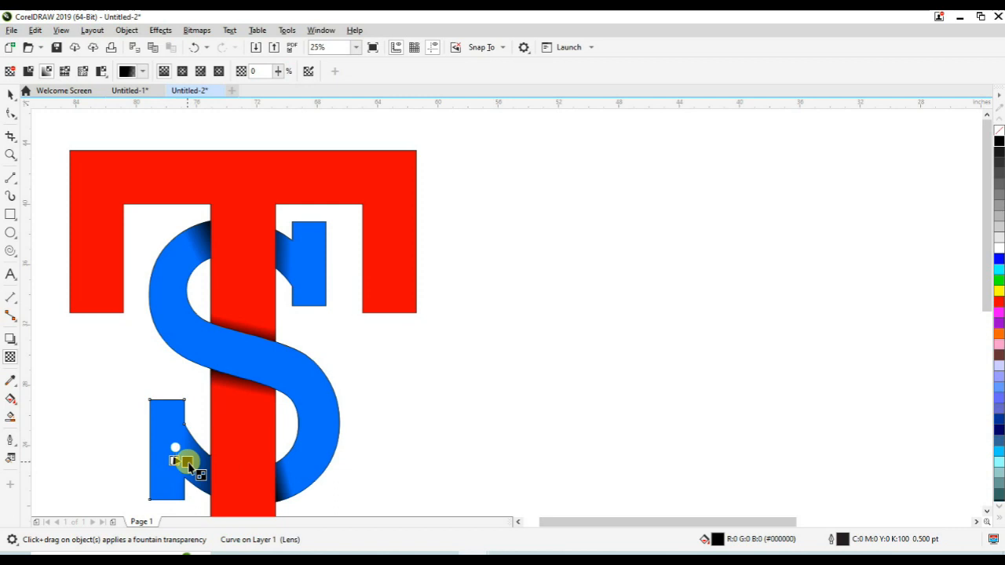
{"action": "mouse_move", "coordinate": [210, 459]}
{"action": "left_mouse_down"}
{"action": "mouse_move", "coordinate": [150, 439]}
{"action": "mouse_move", "coordinate": [161, 475]}
{"action": "mouse_move", "coordinate": [236, 463]}
{"action": "left_mouse_up"}
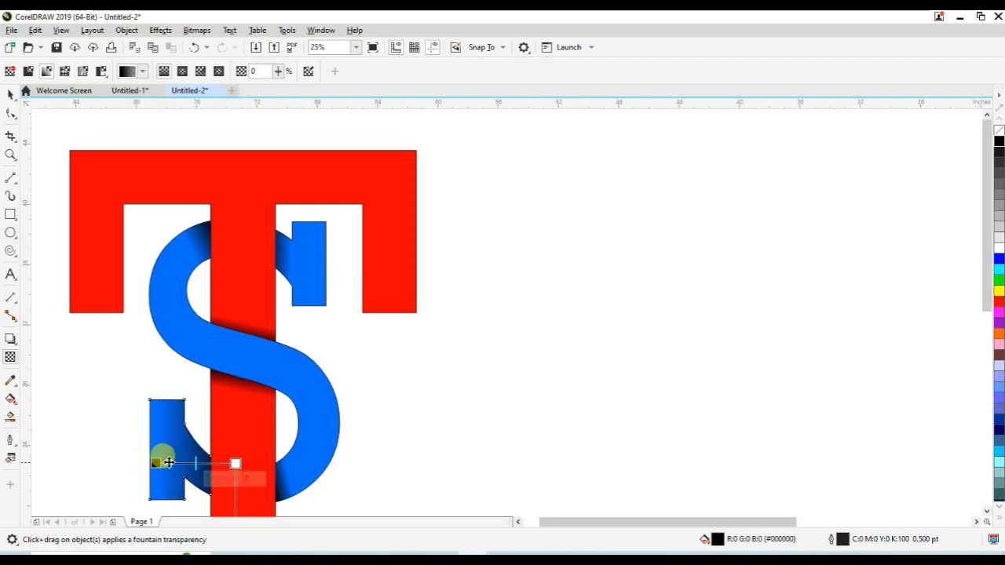
{"action": "mouse_move", "coordinate": [156, 461]}
{"action": "left_mouse_down"}
{"action": "mouse_move", "coordinate": [234, 462]}
{"action": "mouse_move", "coordinate": [224, 465]}
{"action": "left_mouse_up"}
{"action": "left_click", "coordinate": [186, 462]}
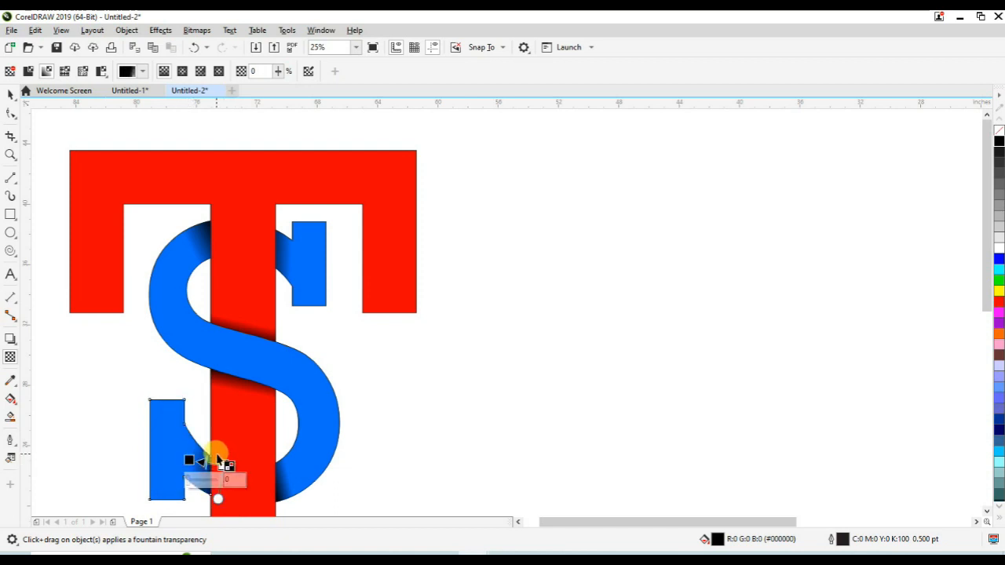
{"action": "left_click", "coordinate": [11, 93]}
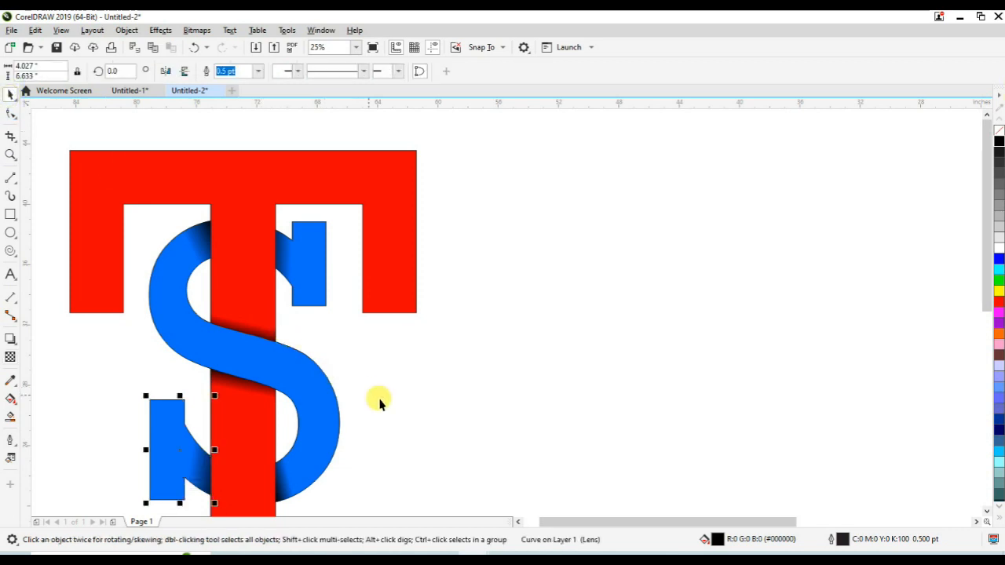
Step: Adjust both ends of the upper-left S curve's transparency gradient so the shadow fades softly away from the T's stem
{"action": "scroll", "coordinate": [438, 401], "scroll_direction": "down", "scroll_amount": 2}
{"action": "left_click_drag", "start_coordinate": [159, 223], "coordinate": [518, 521]}
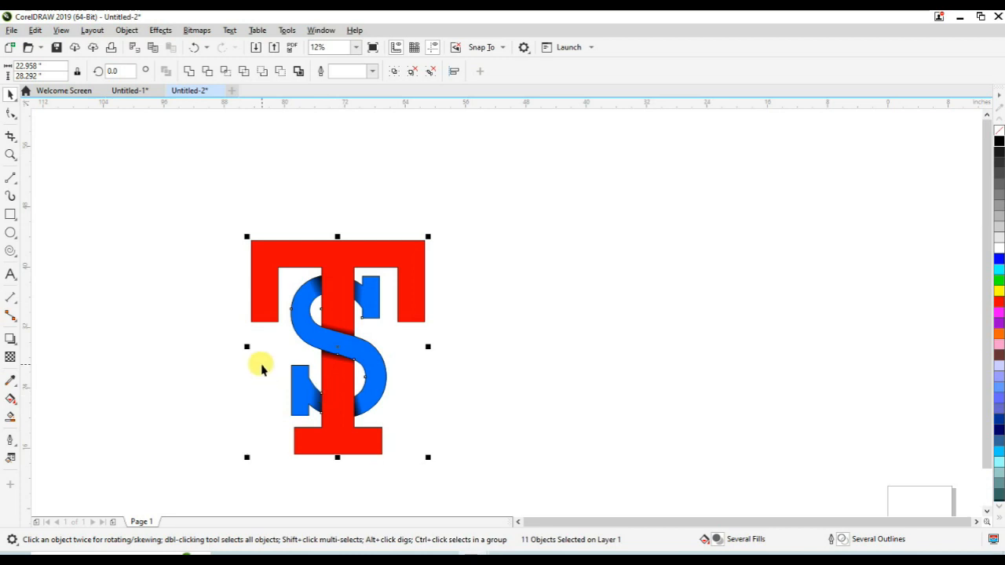
{"action": "key", "text": "z"}
{"action": "left_click_drag", "start_coordinate": [178, 207], "coordinate": [553, 511]}
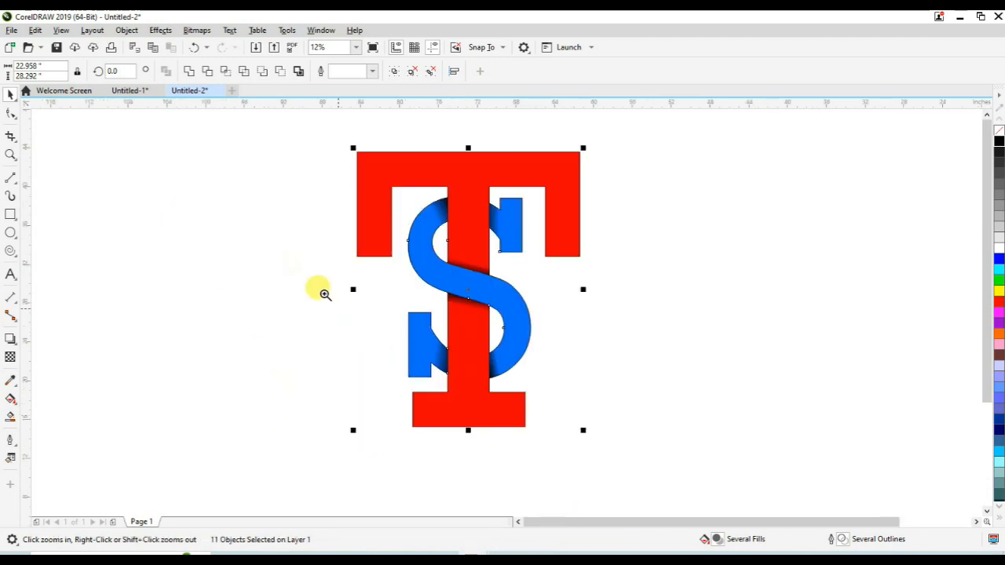
{"action": "left_click_drag", "start_coordinate": [303, 133], "coordinate": [683, 493]}
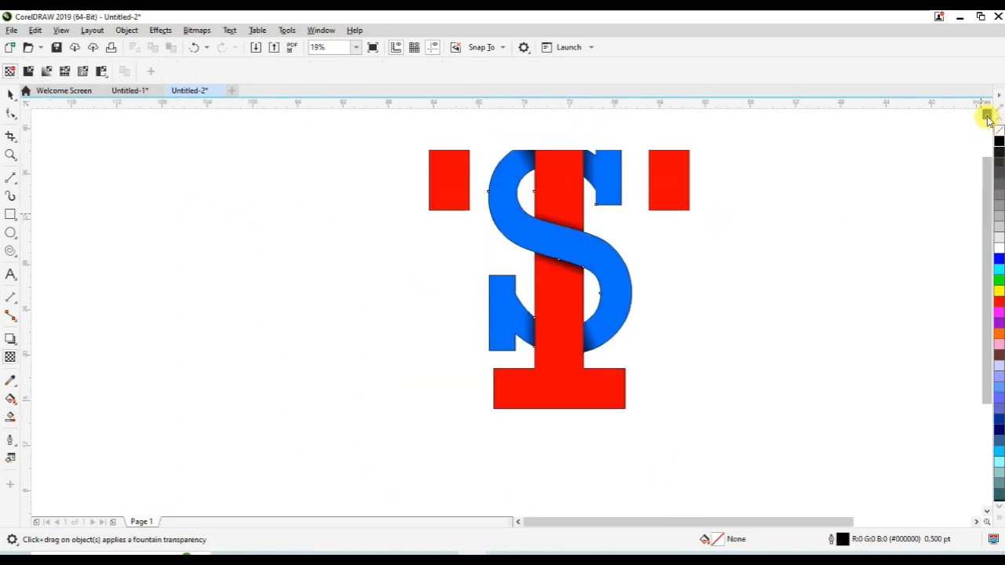
{"action": "left_click", "coordinate": [522, 202]}
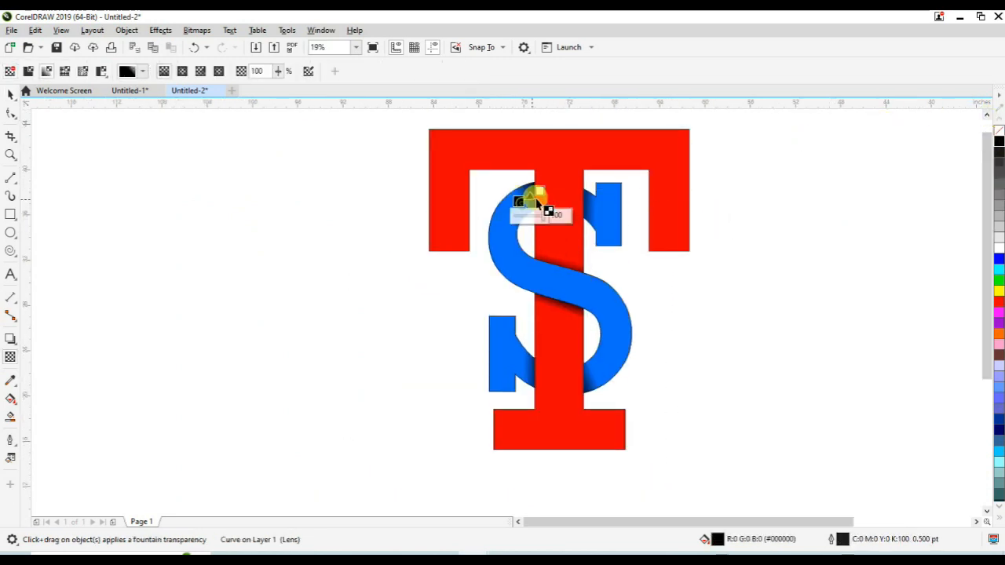
{"action": "scroll", "coordinate": [529, 199], "scroll_direction": "up", "scroll_amount": 3}
{"action": "left_click_drag", "start_coordinate": [567, 171], "coordinate": [492, 202]}
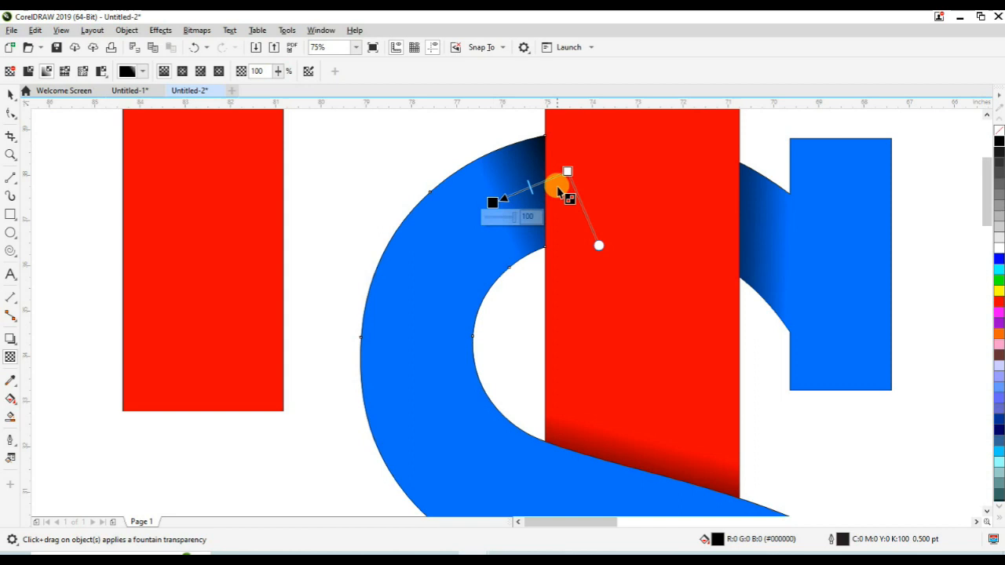
{"action": "left_click_drag", "start_coordinate": [568, 171], "coordinate": [584, 168]}
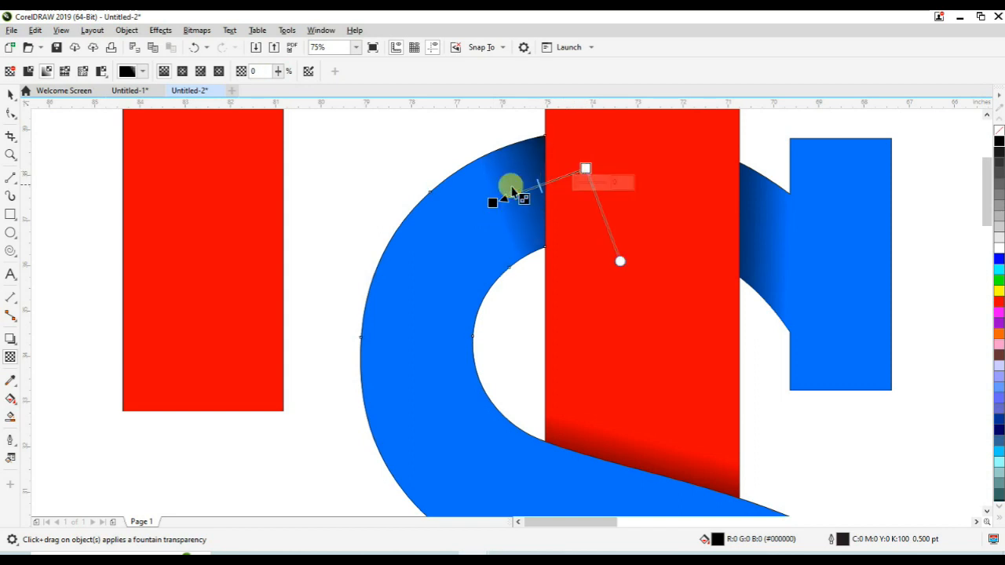
{"action": "left_click_drag", "start_coordinate": [491, 203], "coordinate": [502, 197]}
Step: Refine the upper-right S piece's transparency gradient so it runs horizontally from inside the T's stem to just before the serif
{"action": "left_click", "coordinate": [742, 208]}
{"action": "left_click_drag", "start_coordinate": [683, 225], "coordinate": [776, 228]}
{"action": "scroll", "coordinate": [714, 291], "scroll_direction": "down", "scroll_amount": 5}
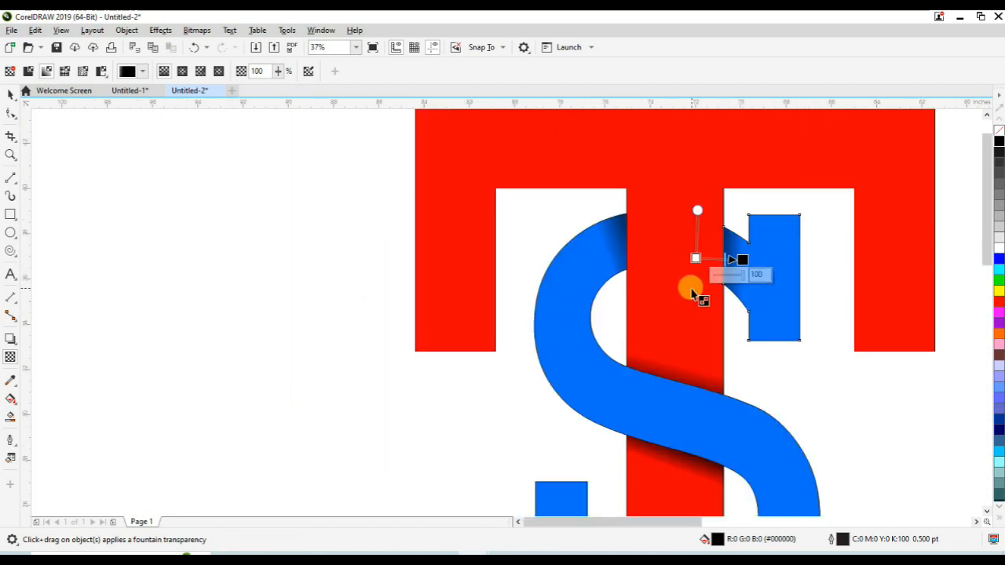
{"action": "left_click", "coordinate": [10, 95]}
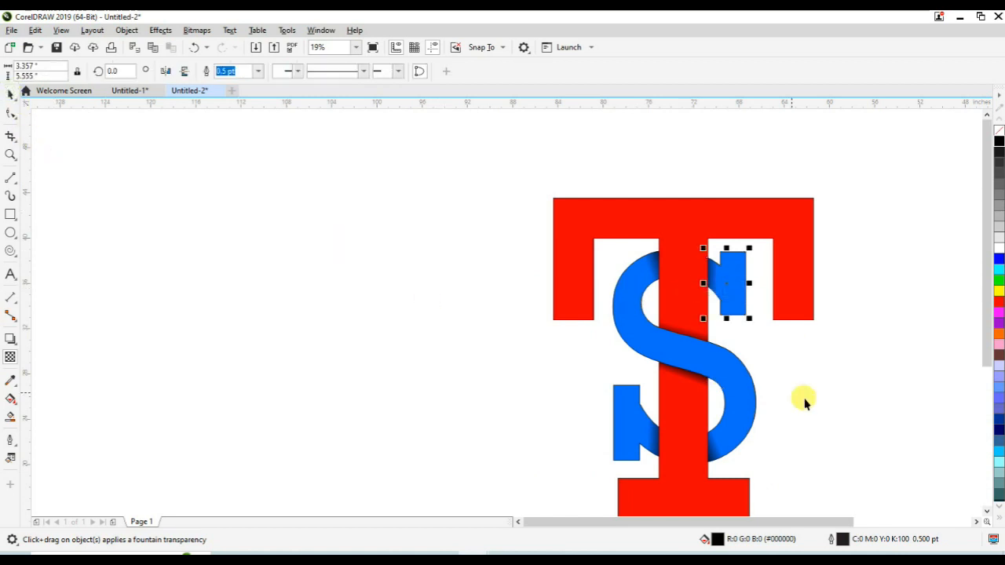
Step: Select all parts of the monogram and examine the shaded overlaps in a full-screen preview
{"action": "left_click", "coordinate": [987, 511]}
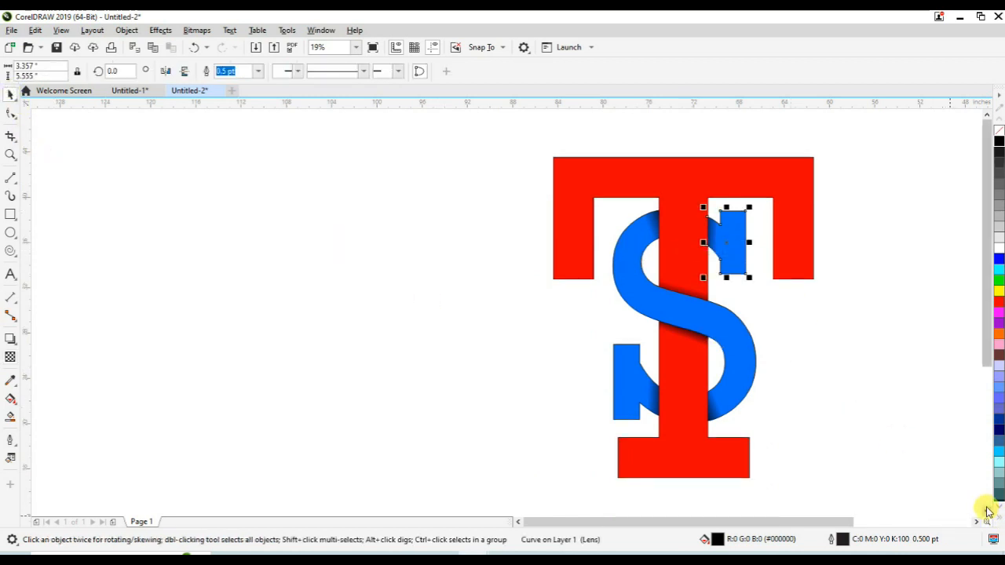
{"action": "key", "text": "F4"}
{"action": "scroll", "coordinate": [836, 459], "scroll_direction": "down", "scroll_amount": 2}
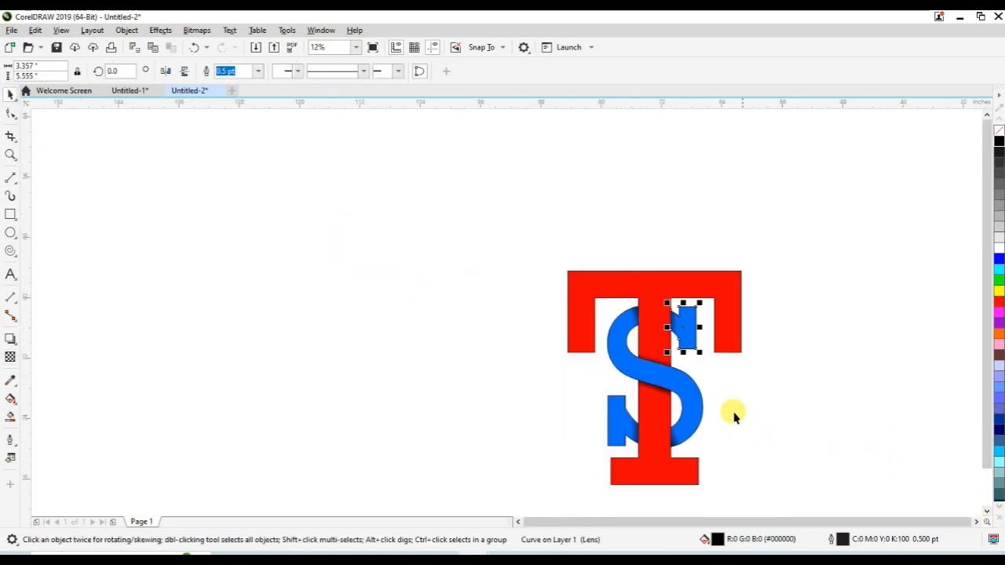
{"action": "left_click_drag", "start_coordinate": [495, 248], "coordinate": [818, 502]}
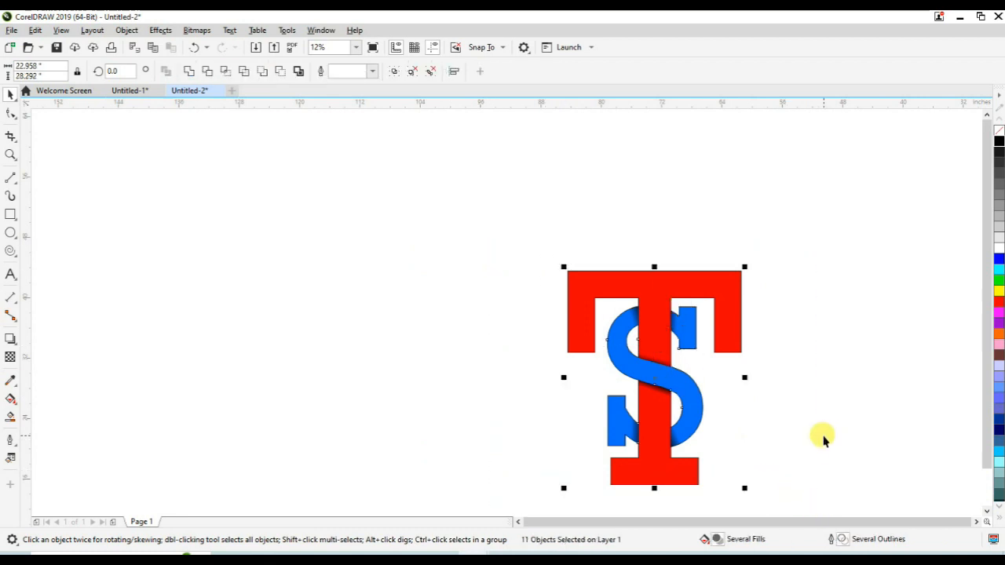
{"action": "key", "text": "shift+F2"}
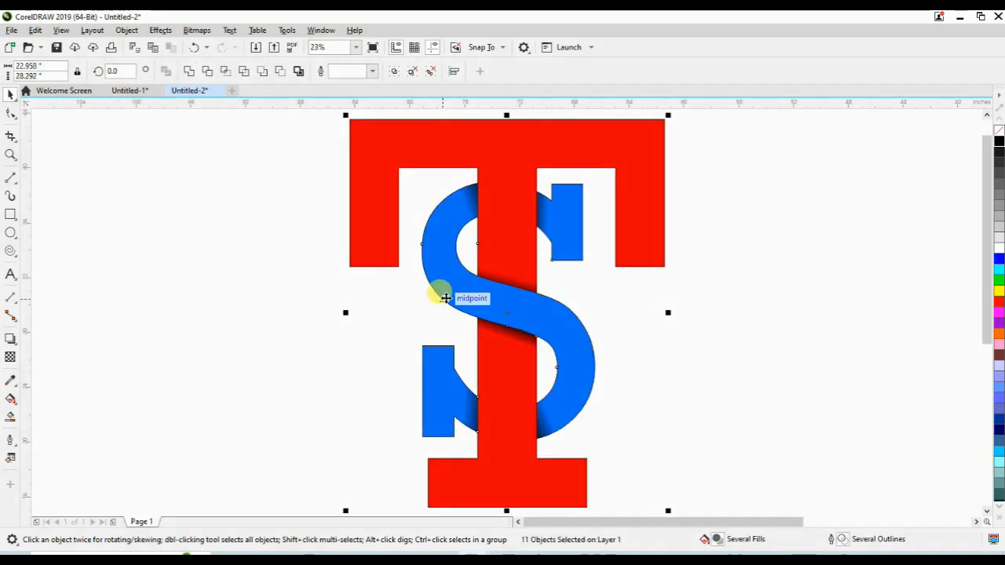
{"action": "left_click", "coordinate": [371, 46]}
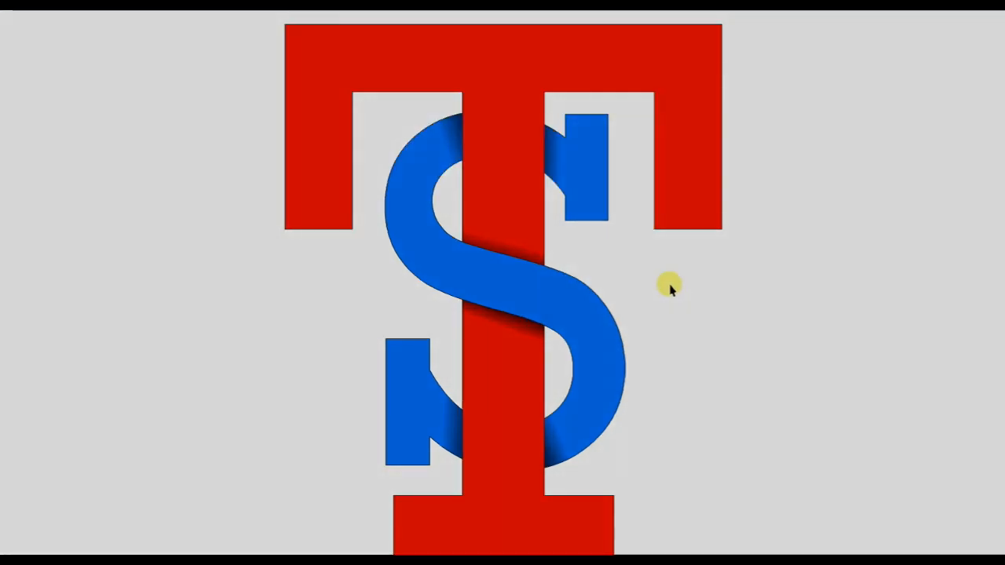